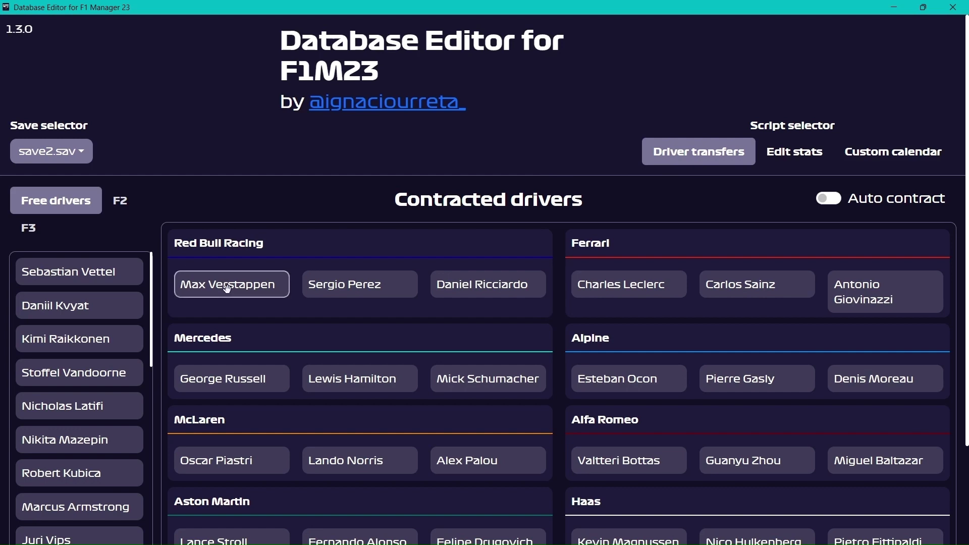
Review Charles Leclerc's ratings (90 overall) in Edit stats, then switch to Custom calendar
click(794, 154)
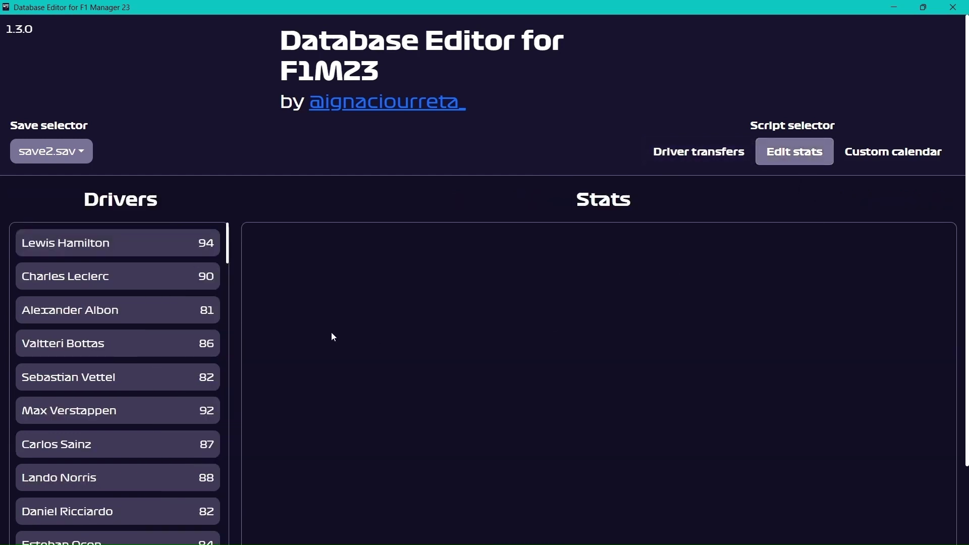
click(121, 281)
scroll(370, 439, down, 1)
scroll(370, 436, down, 2)
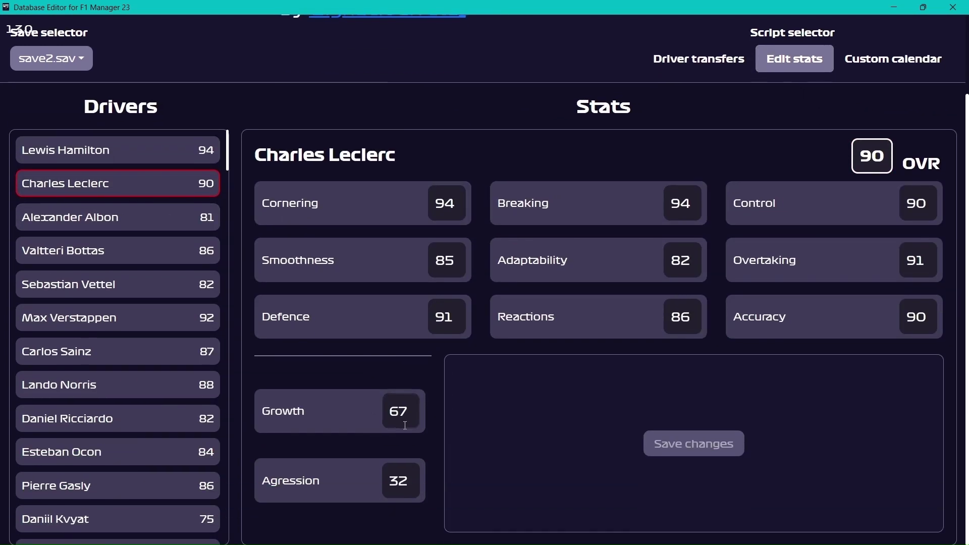
scroll(505, 242, up, 2)
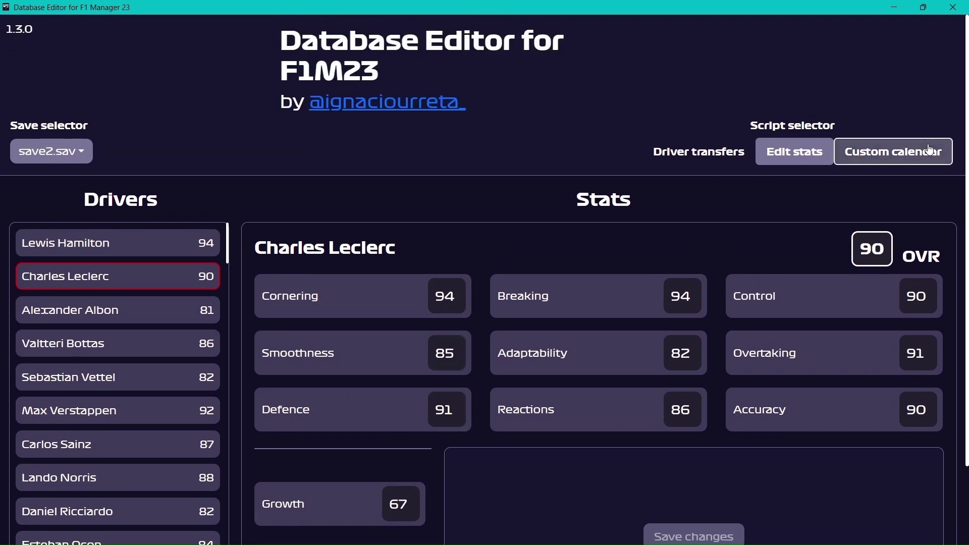
click(893, 152)
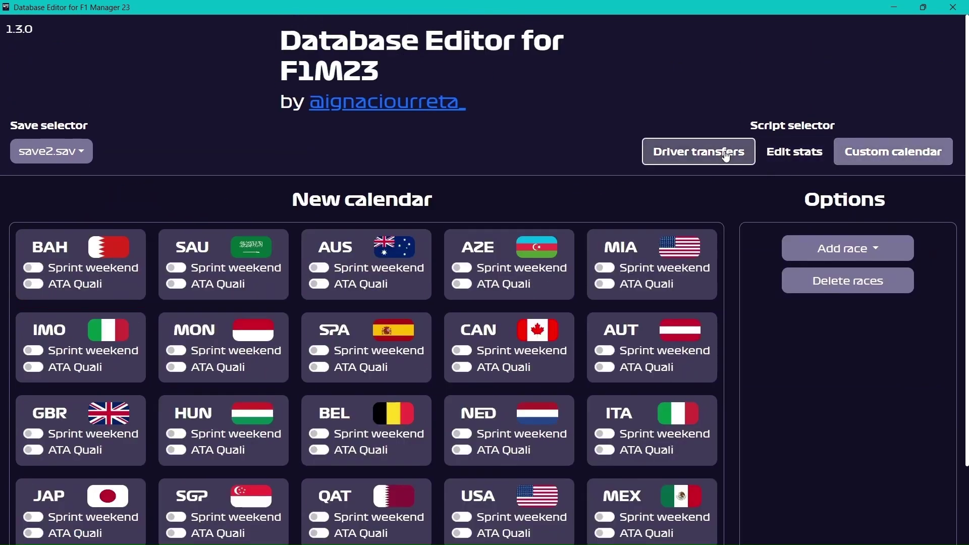
In F1 Manager 23, check the save slots from the pause menu without saving, then resume
click(897, 8)
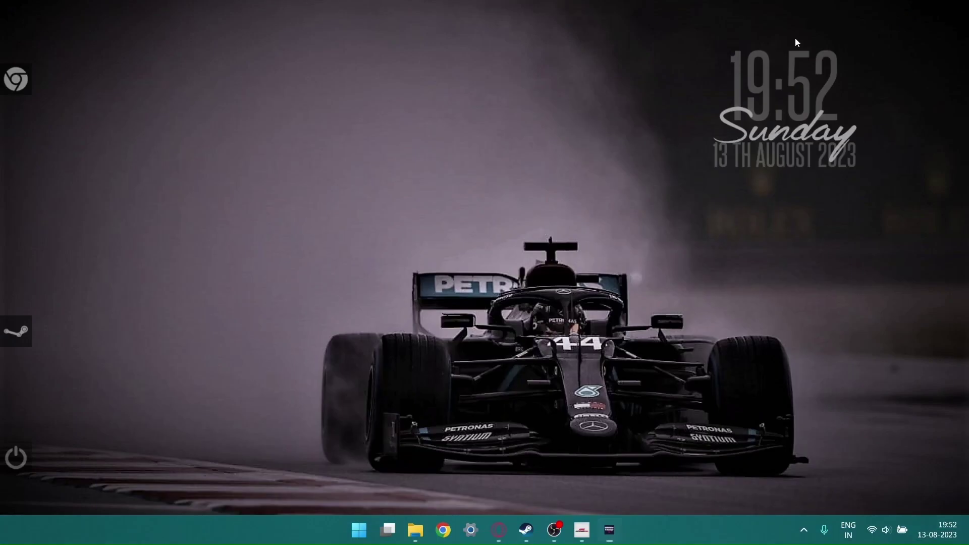
click(609, 528)
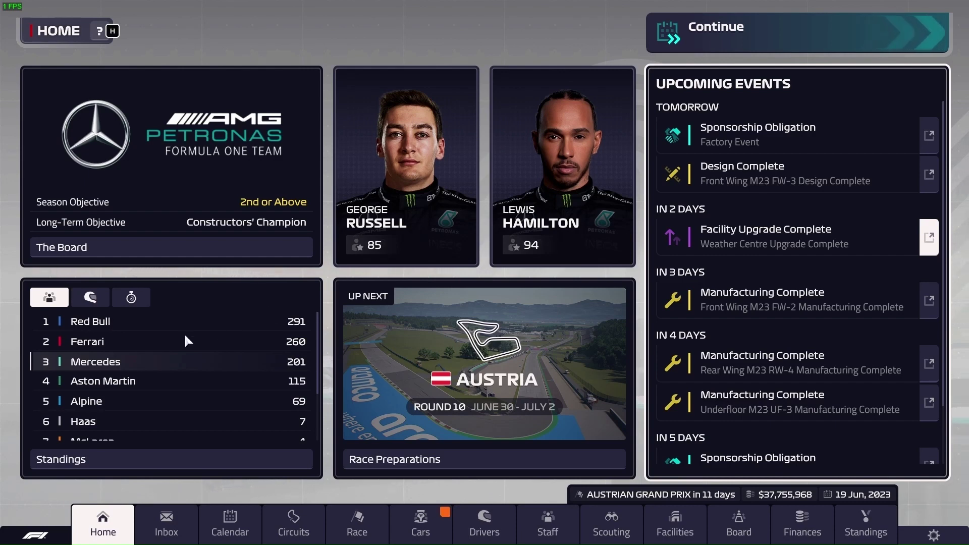
click(940, 531)
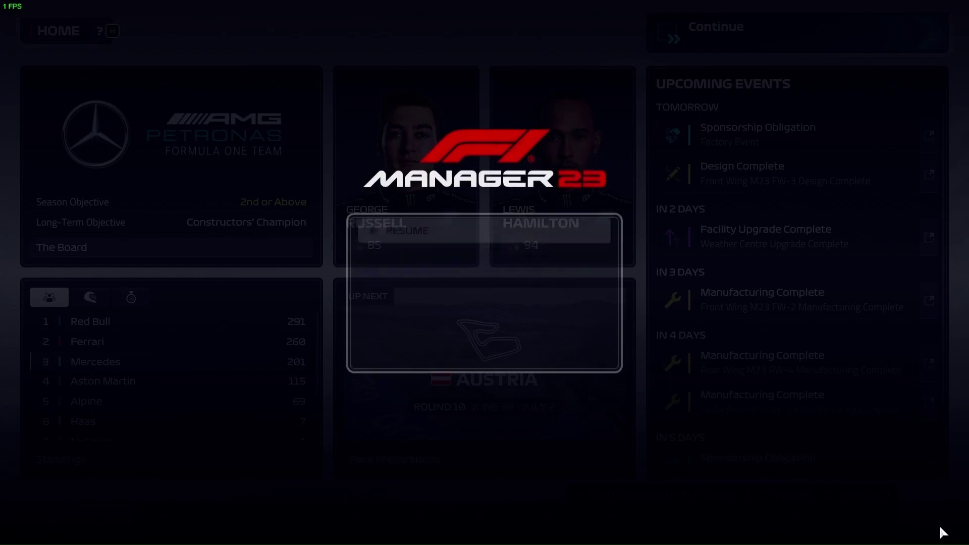
click(413, 279)
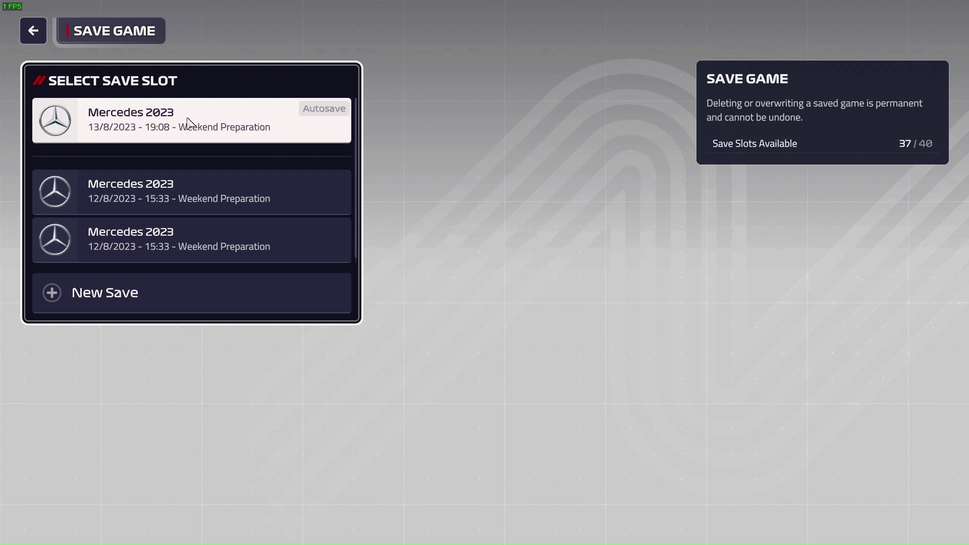
click(36, 39)
click(486, 248)
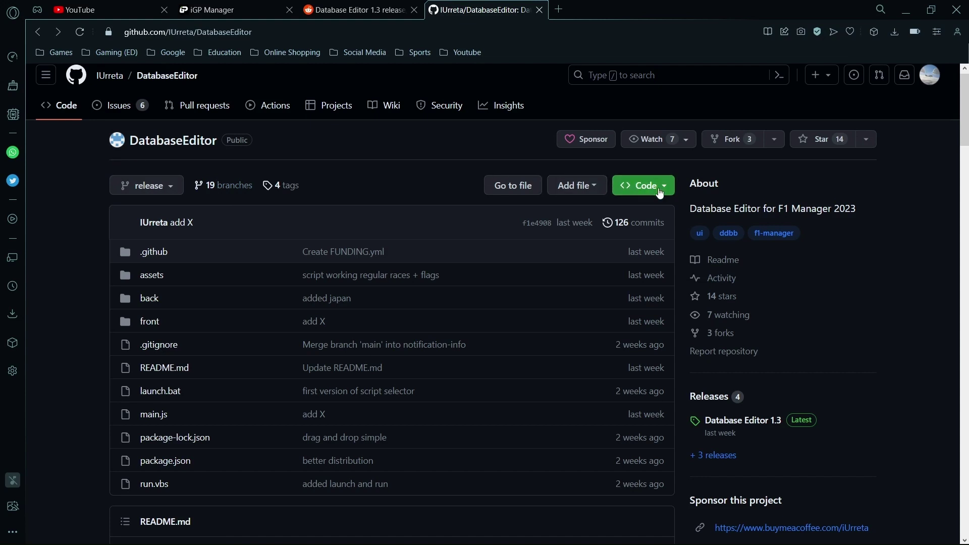
Check the GitHub repository's clone options, then minimise the browser to the desktop
click(648, 195)
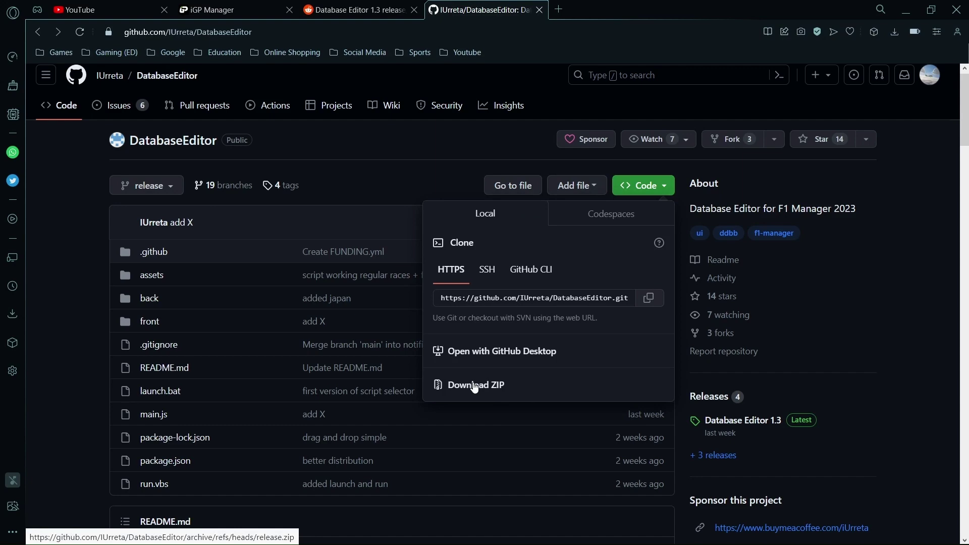
click(461, 179)
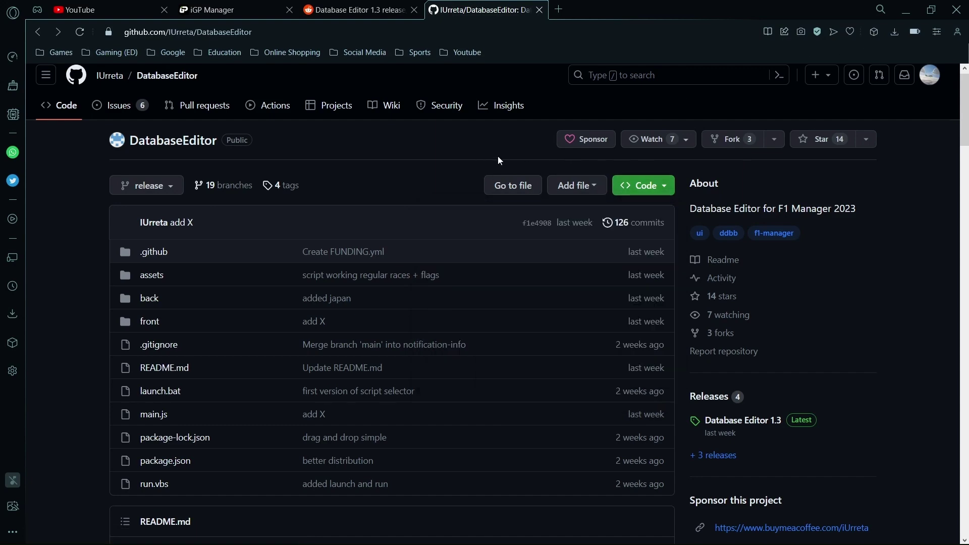
click(906, 10)
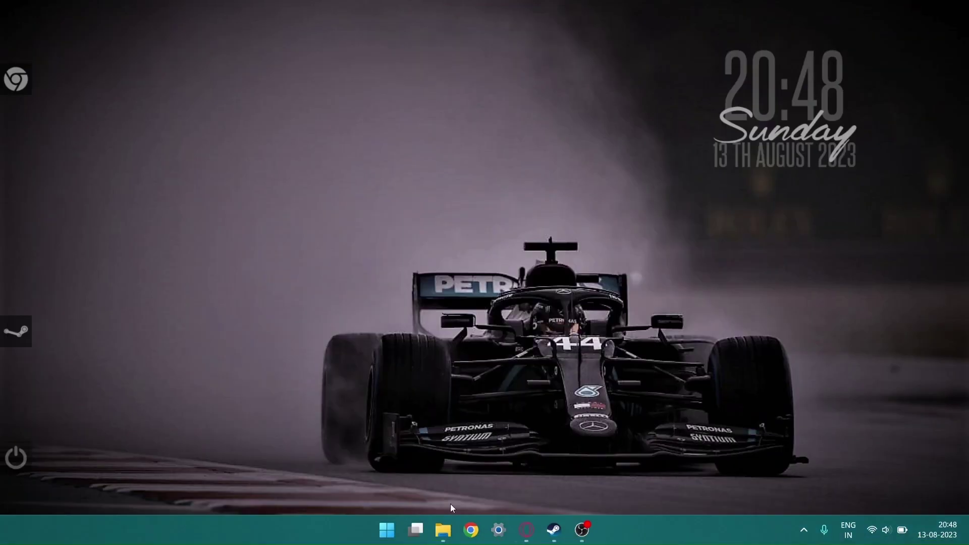
click(443, 530)
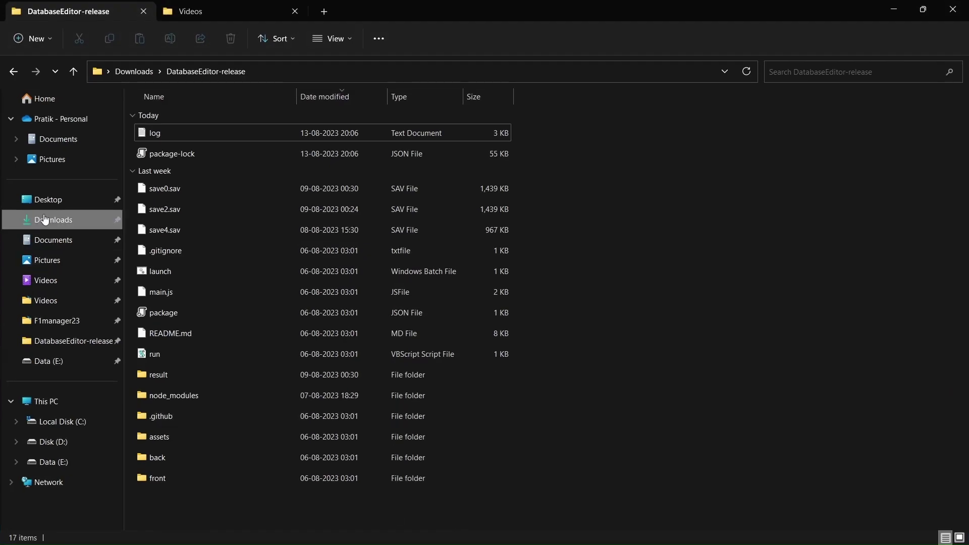
drag(283, 520, 208, 88)
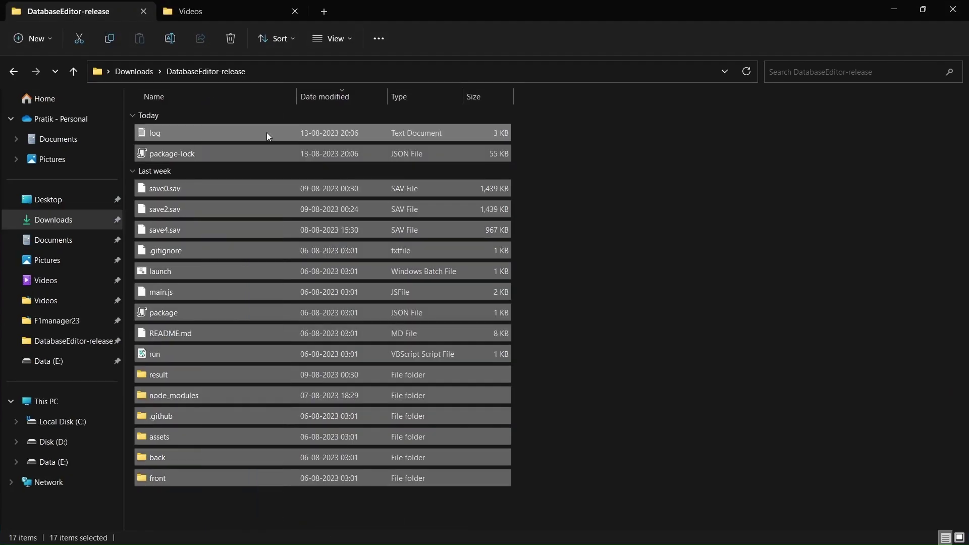
click(574, 468)
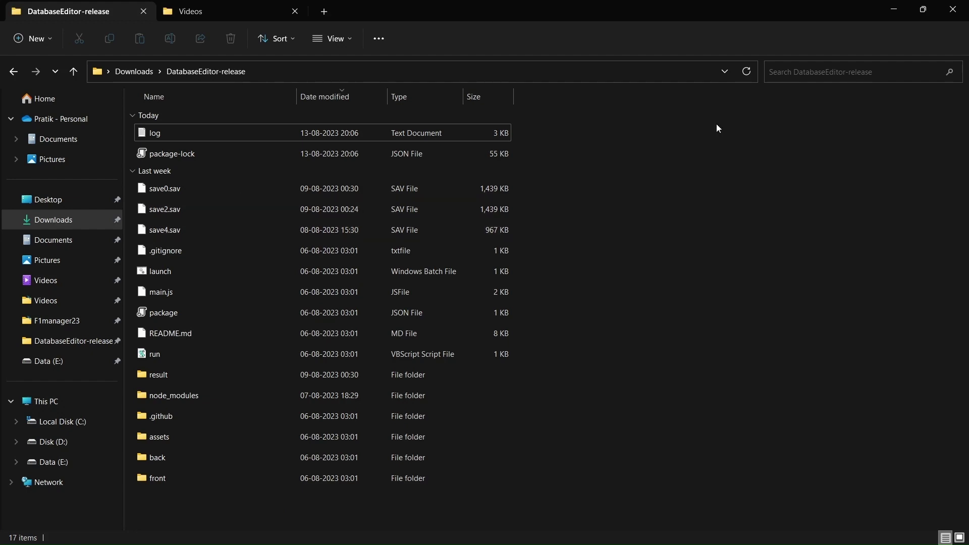
click(895, 6)
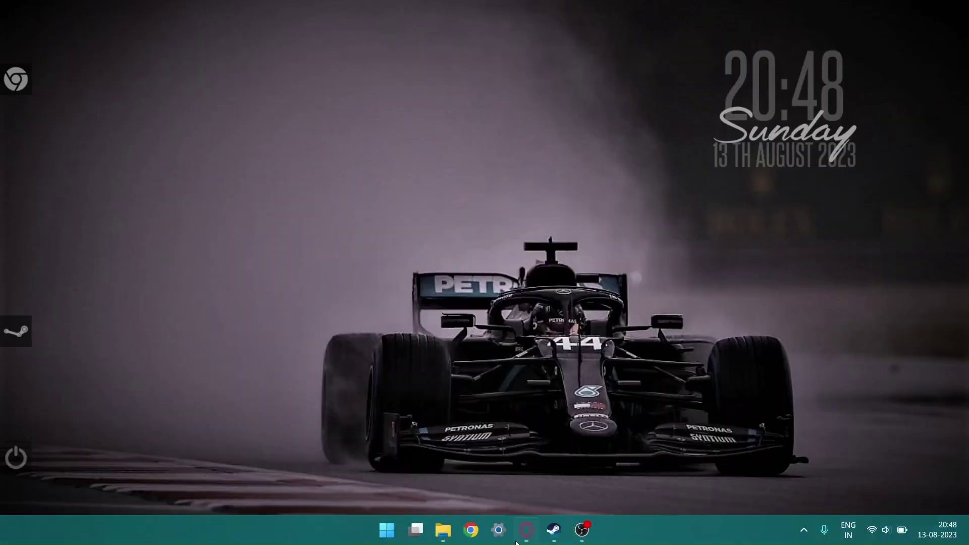
Scroll the DatabaseEditor README and highlight the note about adding python to PATH
click(522, 535)
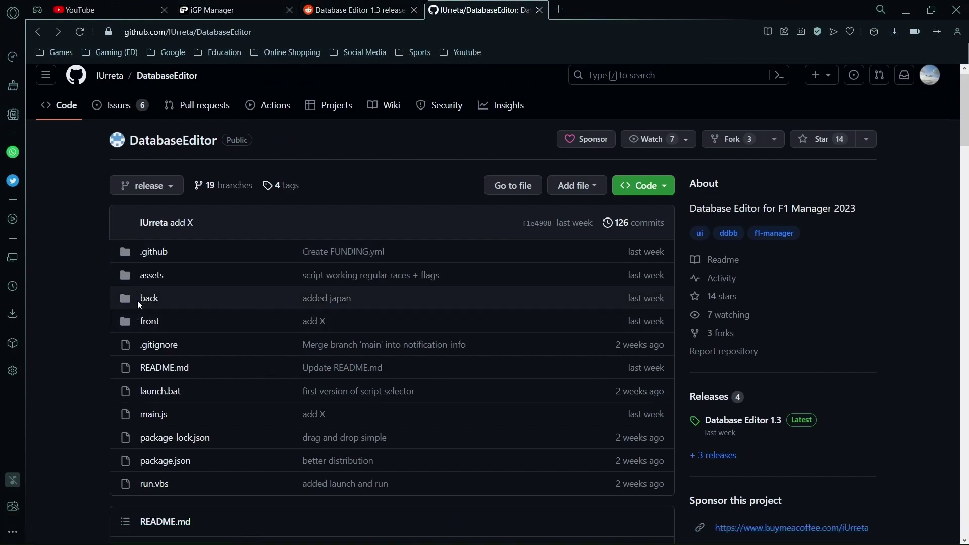
scroll(78, 296, down, 10)
scroll(78, 297, down, 10)
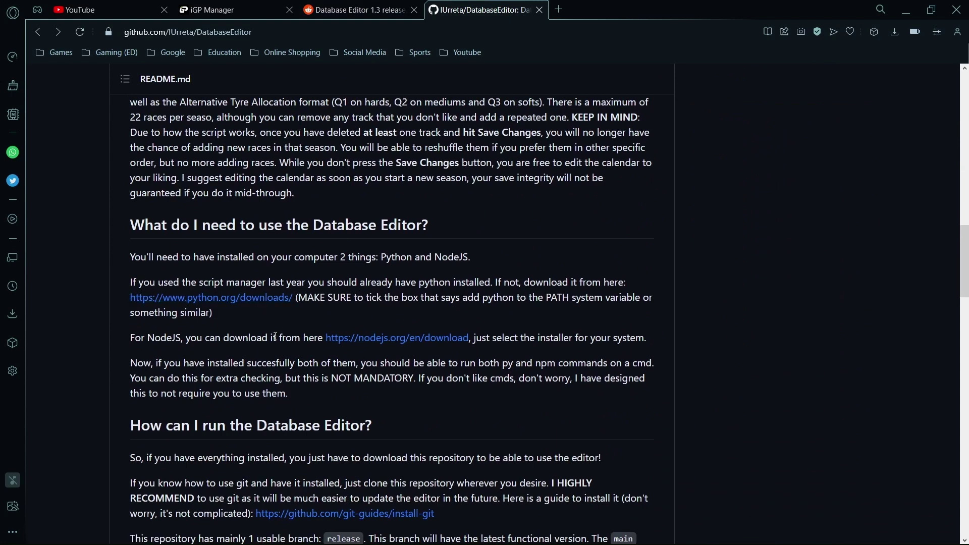
scroll(301, 358, down, 2)
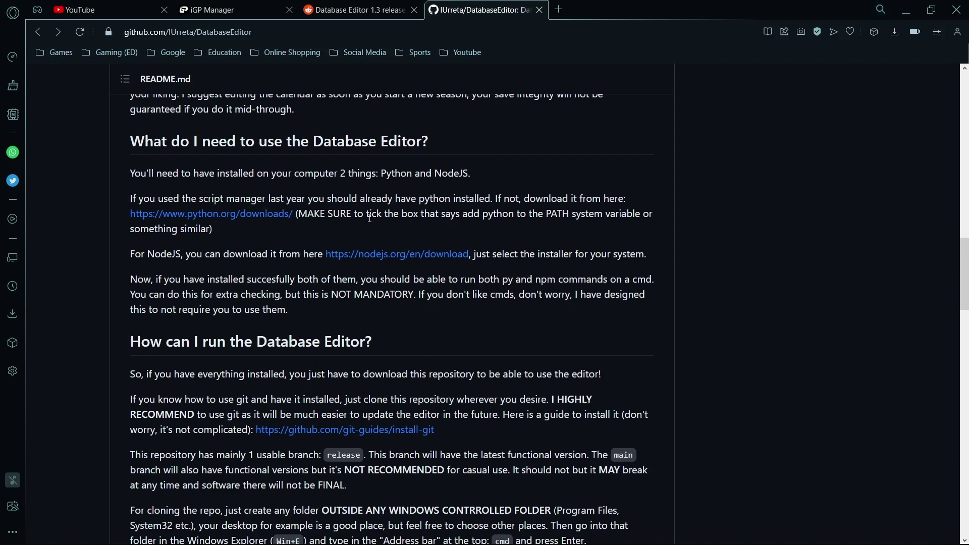
drag(478, 214, 595, 216)
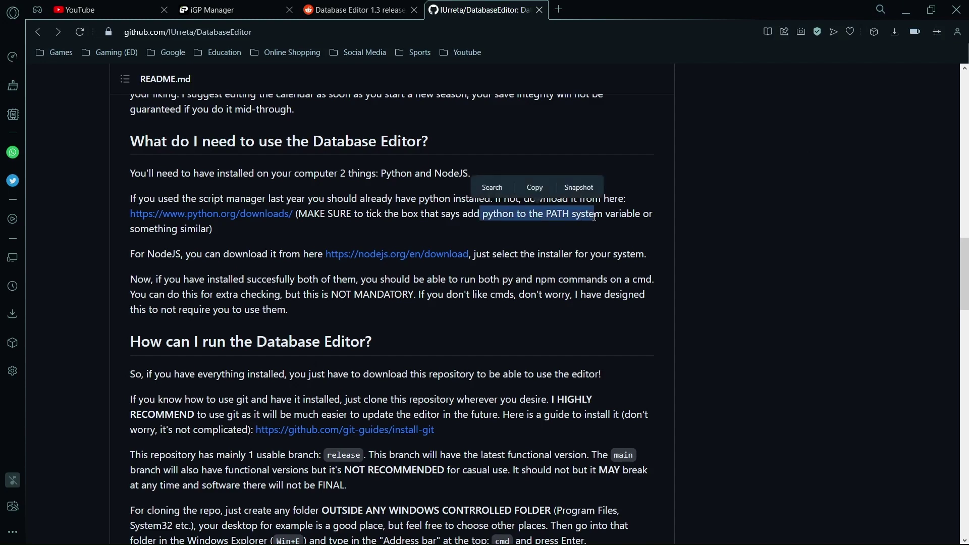
click(601, 225)
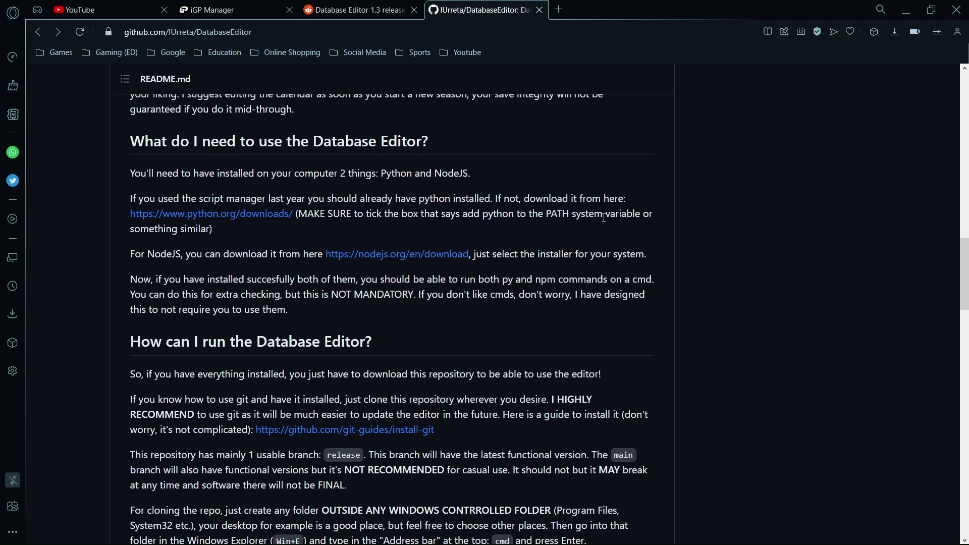
Highlight the git update line, the I HIGHLY RECOMMEND sentence and the git install link, then return to top
scroll(378, 307, down, 2)
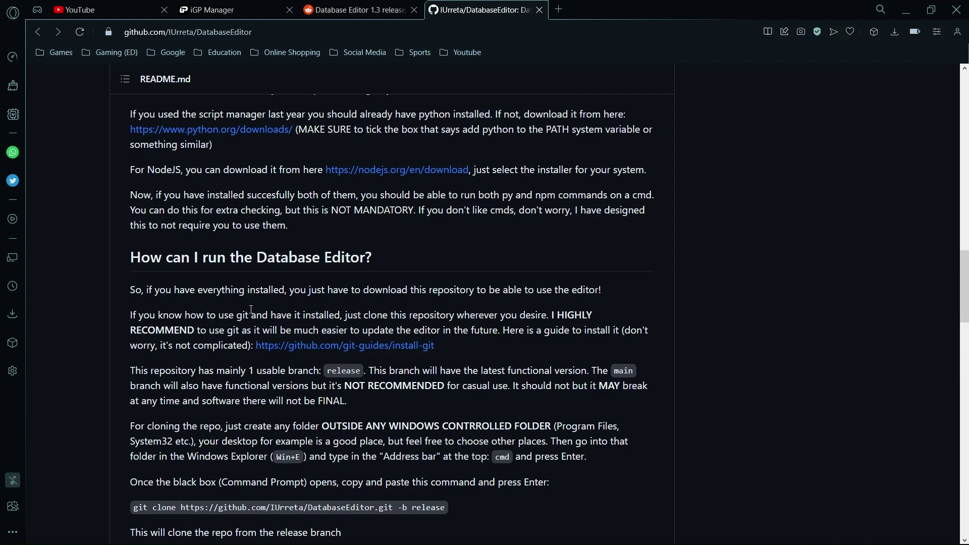
scroll(251, 310, down, 2)
scroll(165, 346, down, 3)
scroll(237, 241, up, 3)
drag(230, 252, 486, 252)
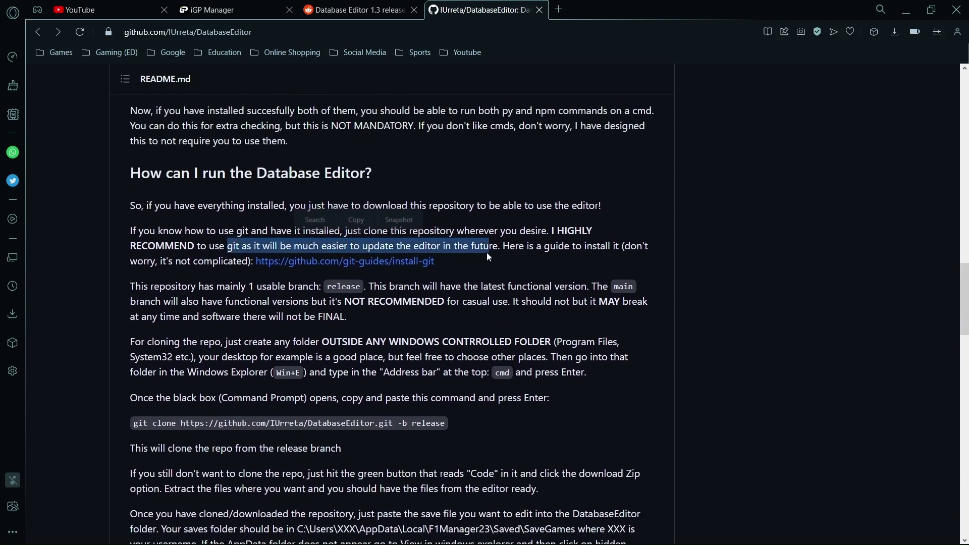
drag(552, 231, 595, 247)
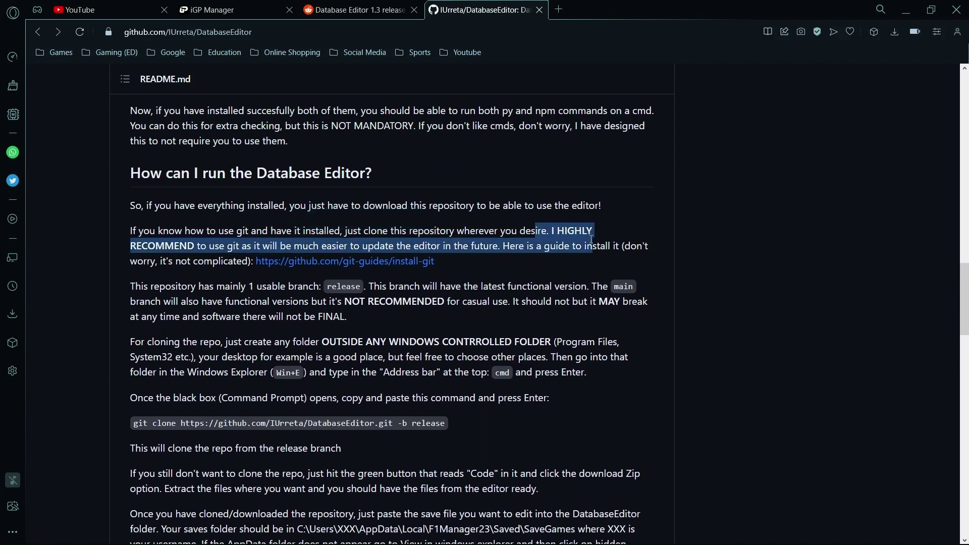
click(579, 253)
drag(445, 261, 255, 262)
click(482, 287)
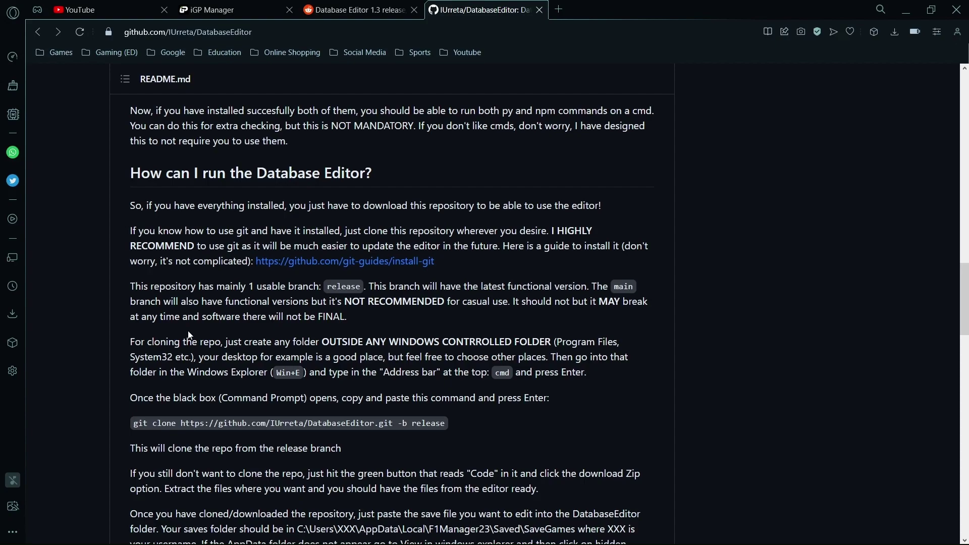
scroll(188, 333, up, 20)
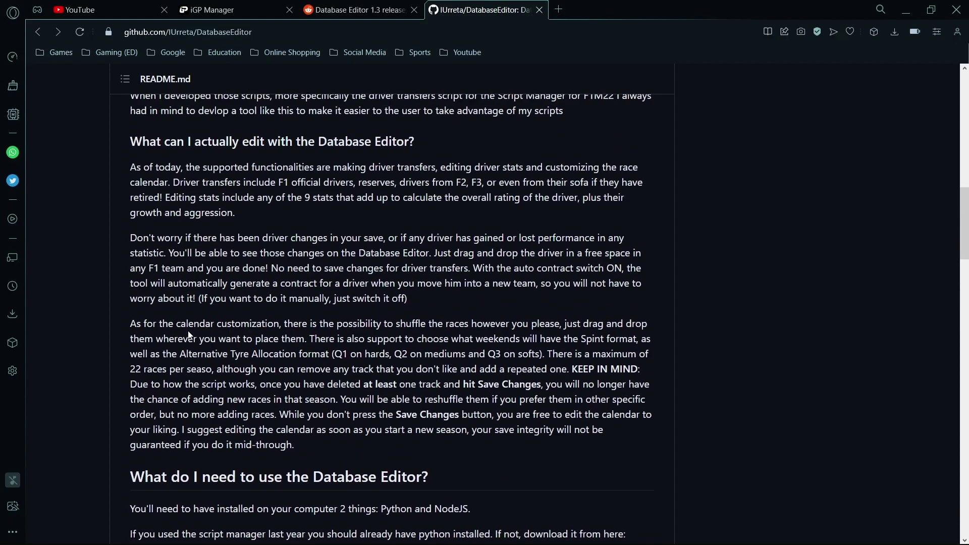
scroll(190, 335, up, 8)
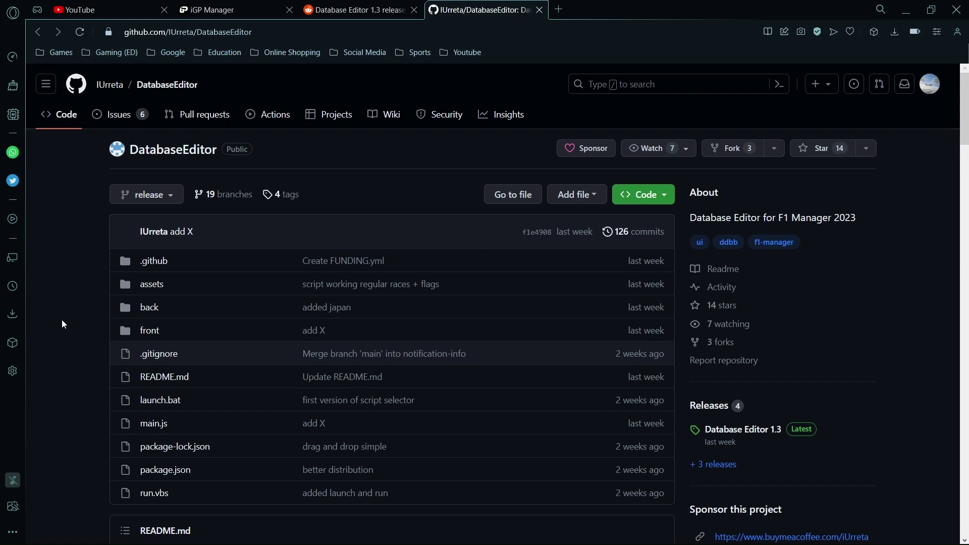
Glance at the clone options and Reddit release post, then open the DatabaseEditor Issues list
click(645, 196)
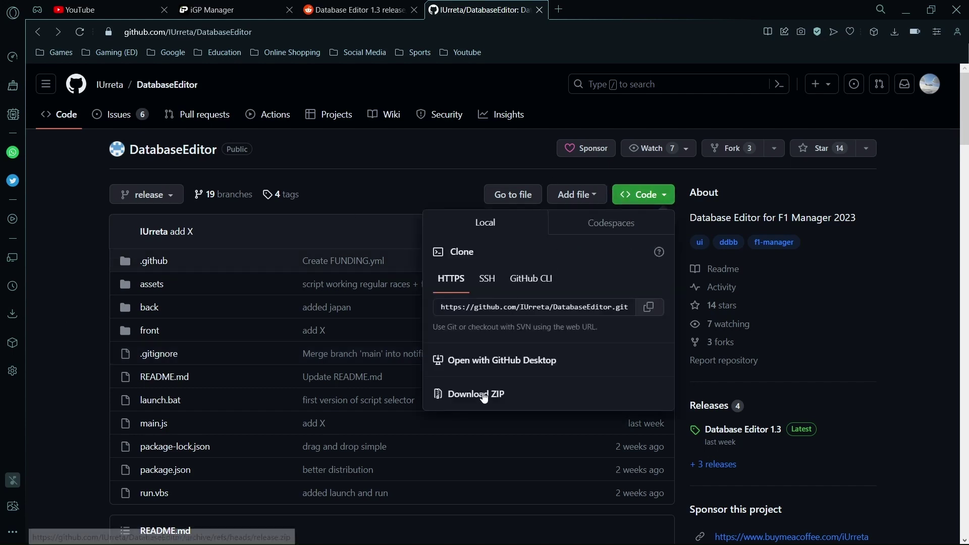
click(87, 275)
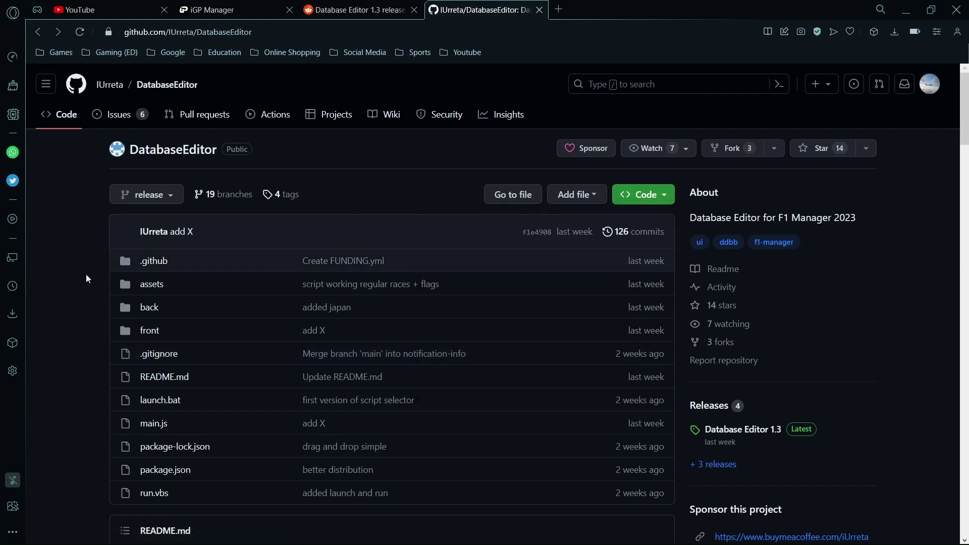
key(ctrl+shift+Tab)
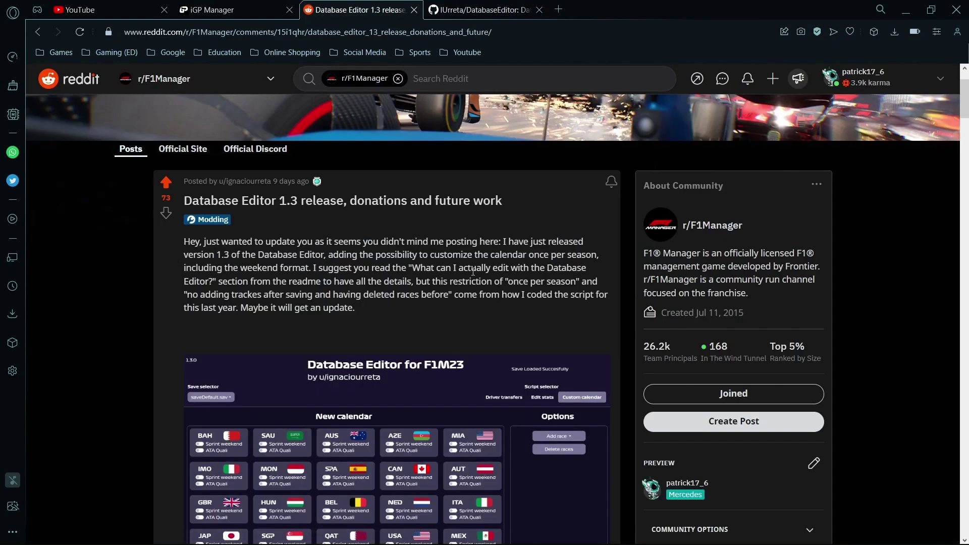
click(513, 14)
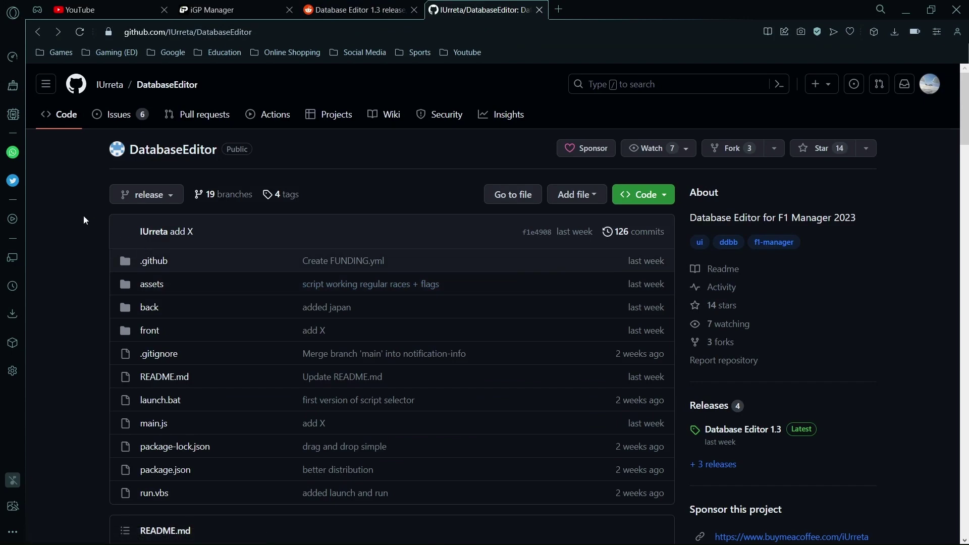
click(355, 10)
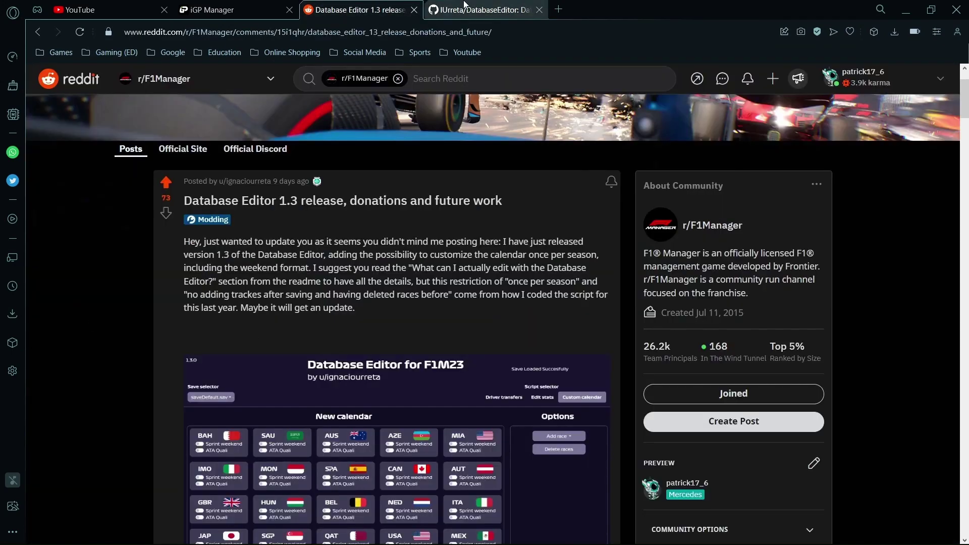
click(464, 7)
click(121, 114)
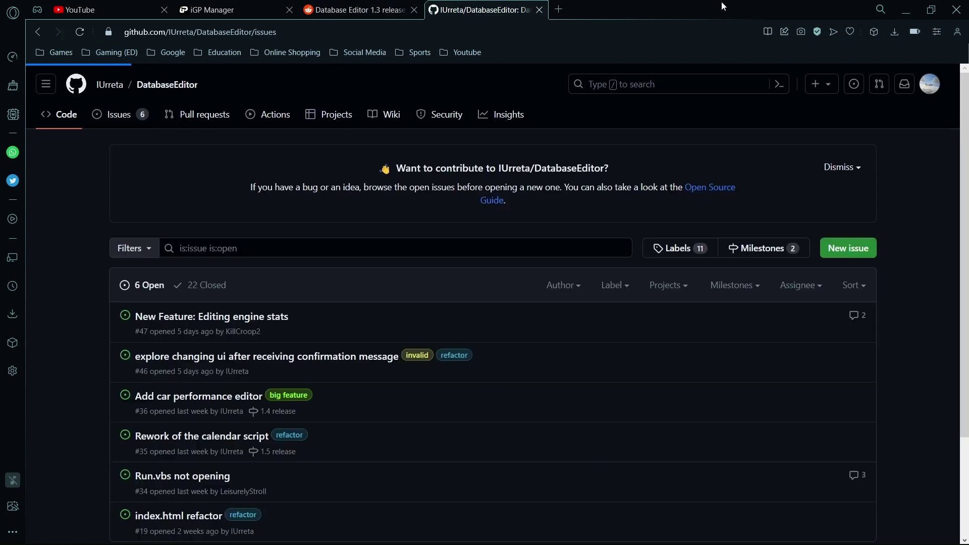
Open the Editing engine stats issue #47 in a new tab and read its request
right_click(250, 318)
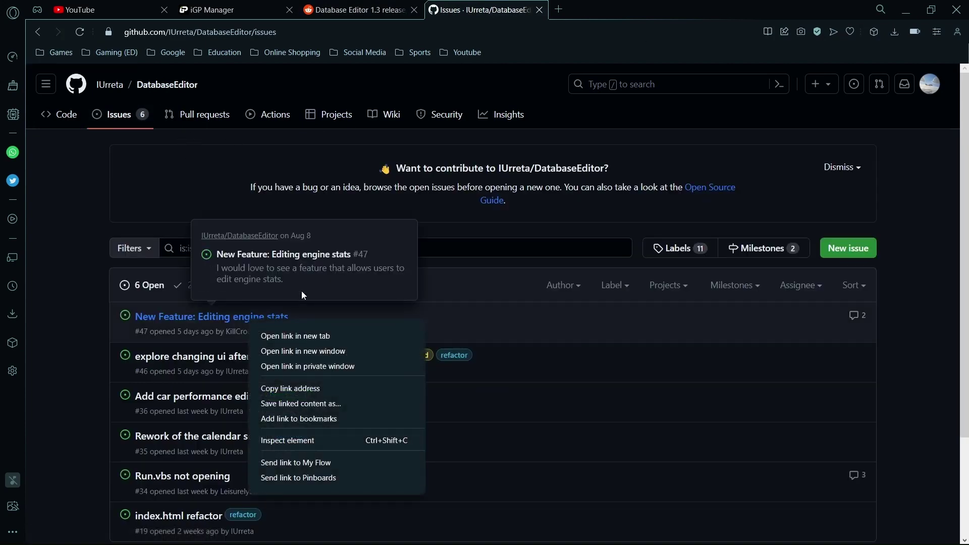
click(362, 340)
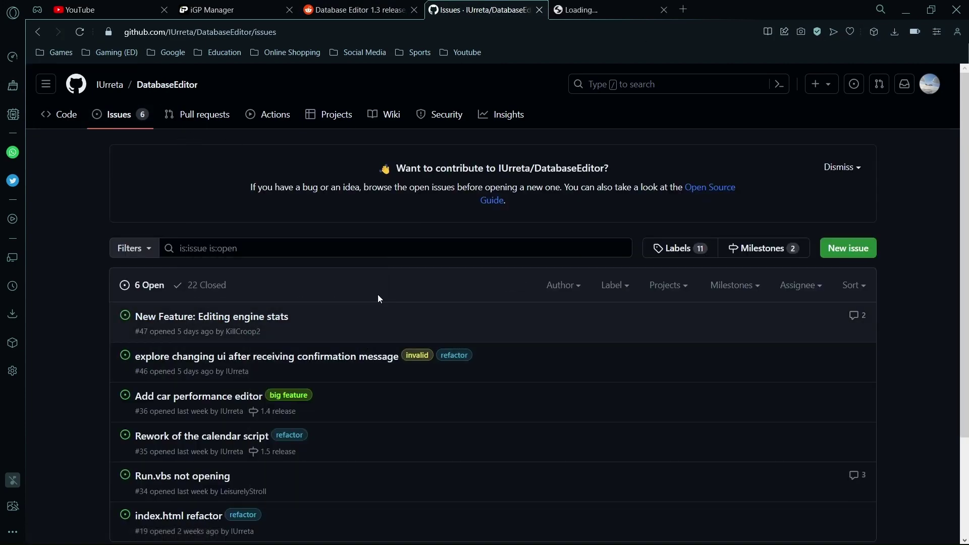
click(585, 6)
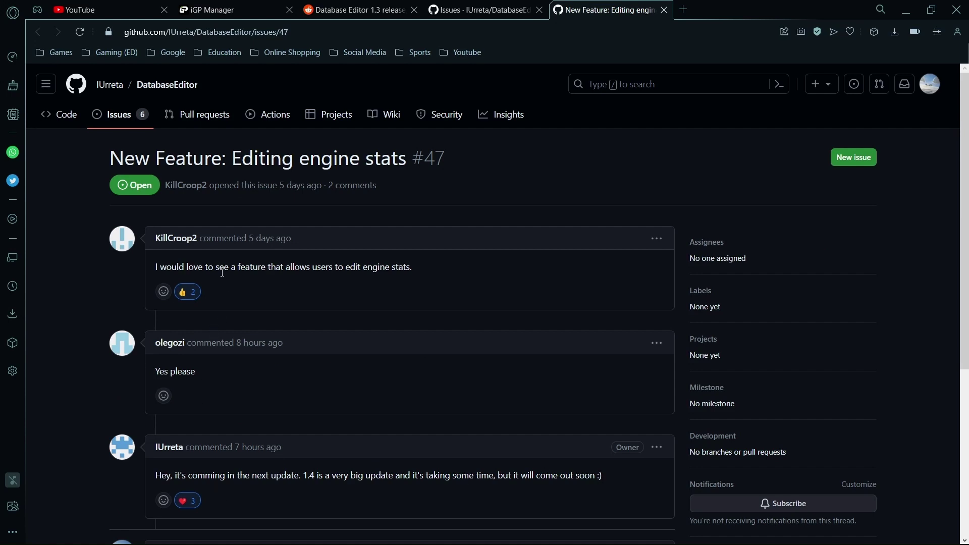
drag(223, 273, 449, 274)
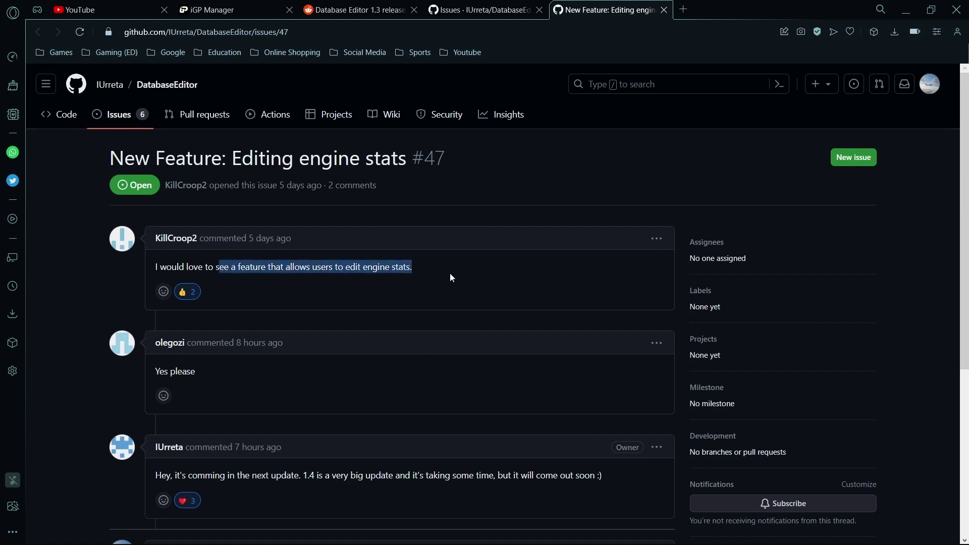
Close the issue tab, minimise the browser and bring up the DatabaseEditor-release folder in File Explorer
click(665, 10)
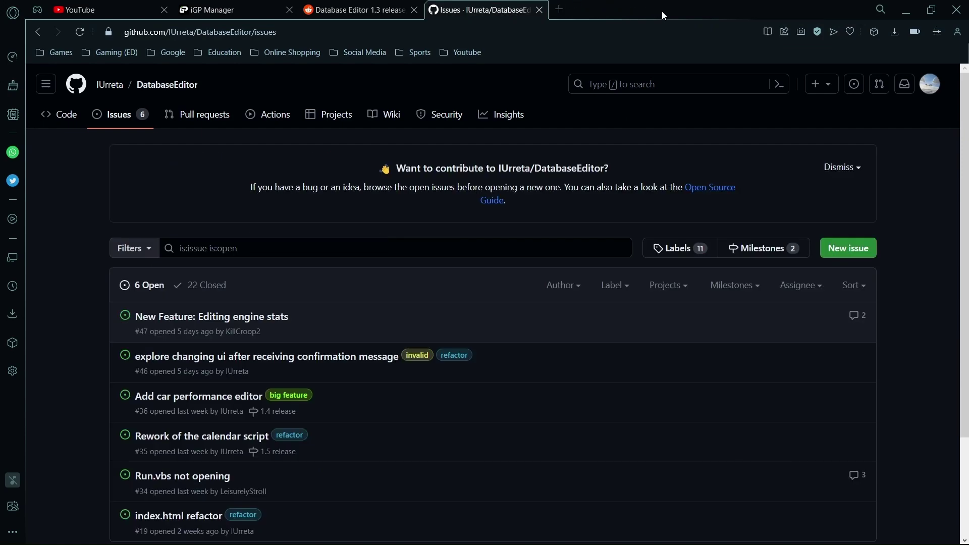
click(906, 10)
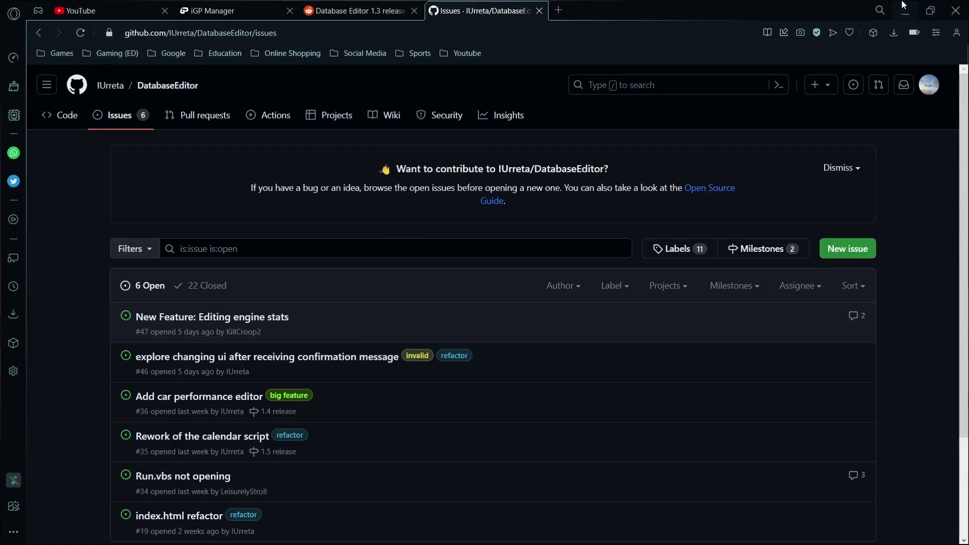
click(444, 530)
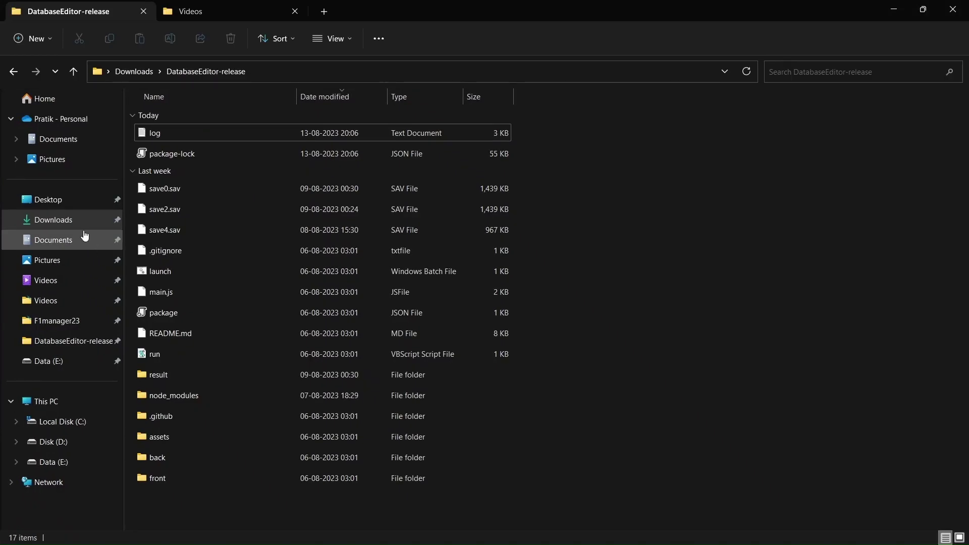
From Downloads, launch and cancel the python-3.11.4-amd64 installer
click(76, 225)
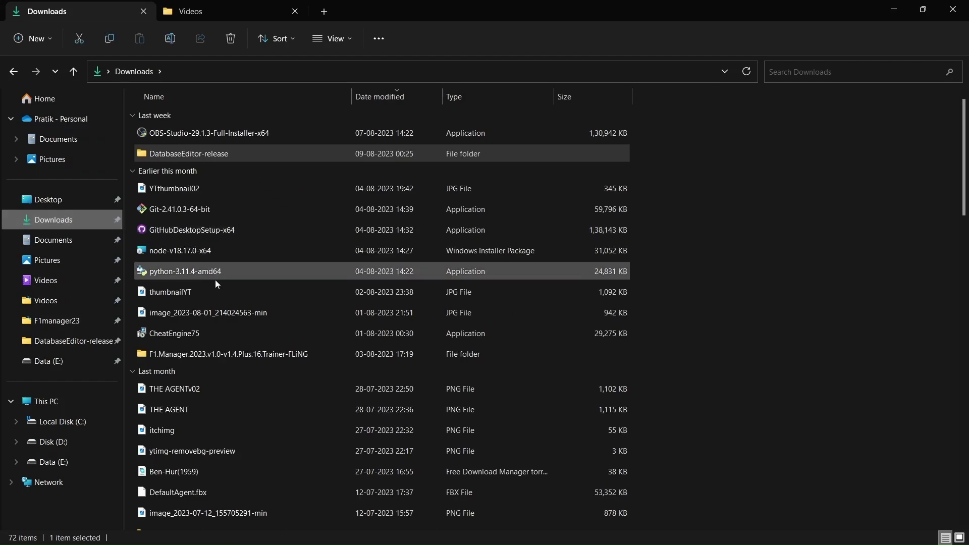
click(200, 279)
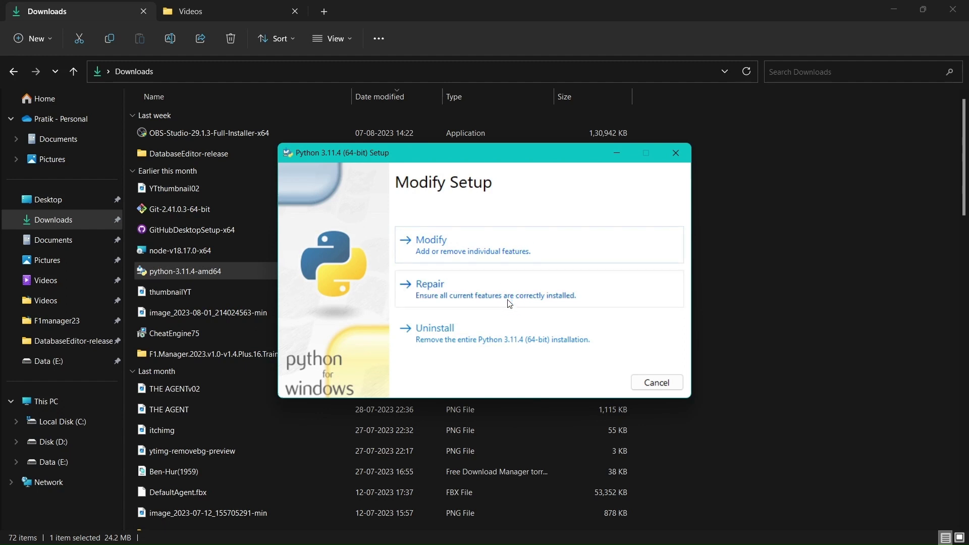
click(676, 153)
click(487, 324)
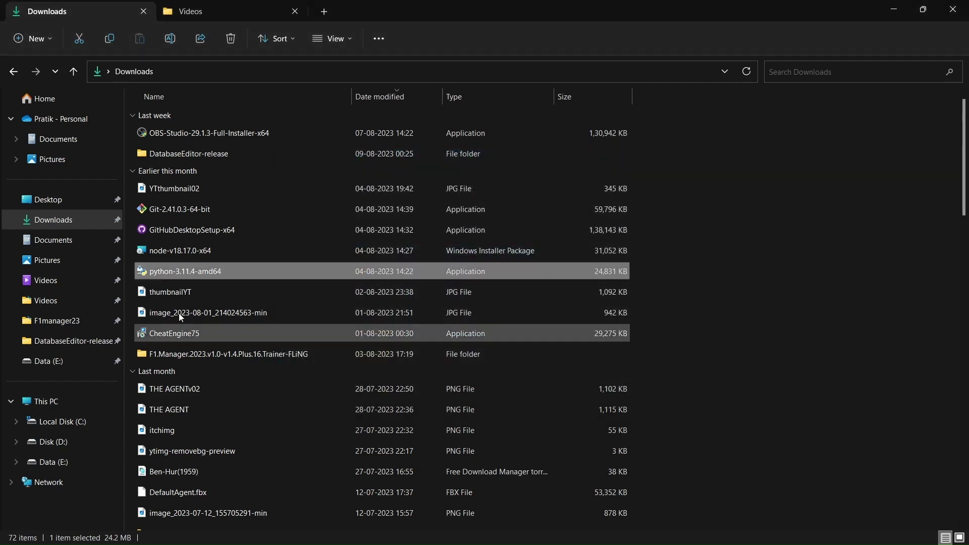
Launch and cancel the node-v18.17.0-x64 installer, then open Local Disk (C:)
click(160, 251)
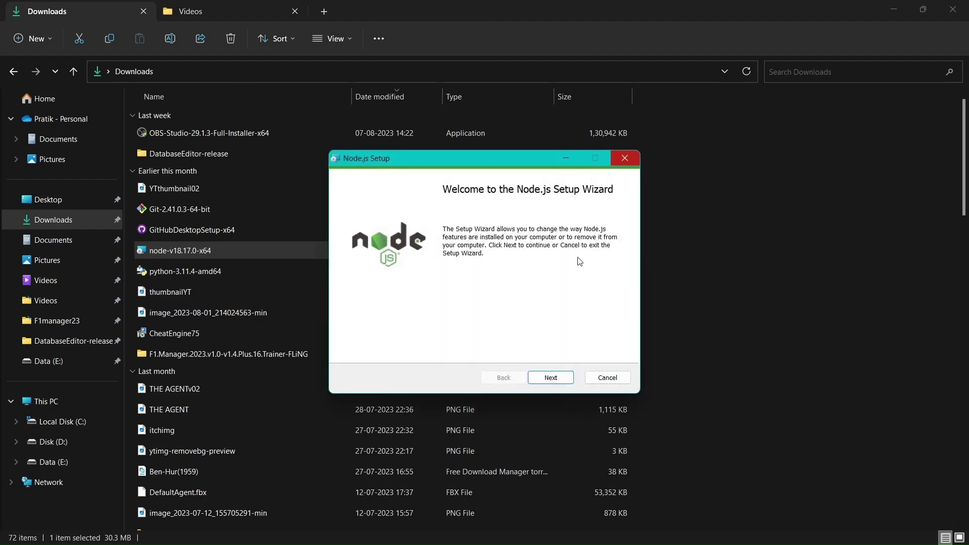
click(607, 378)
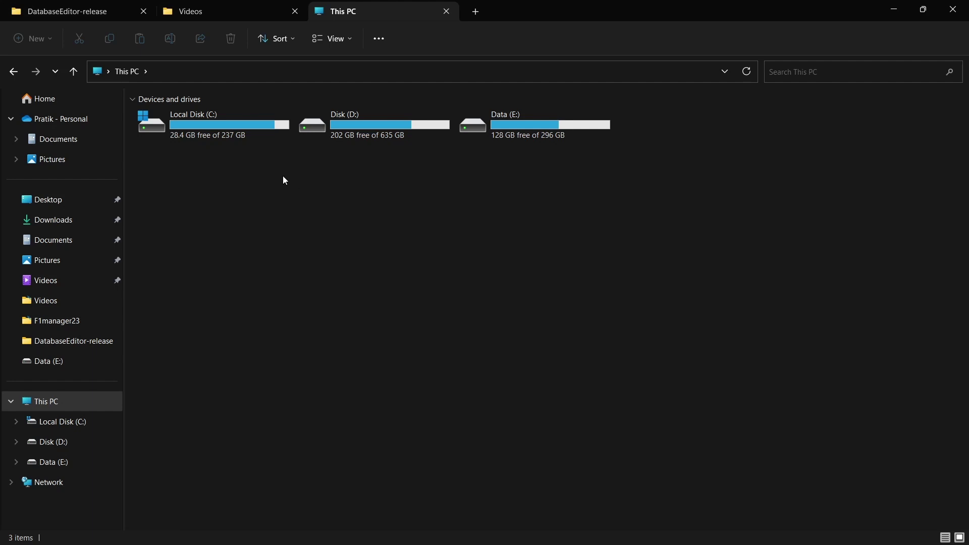
double_click(251, 136)
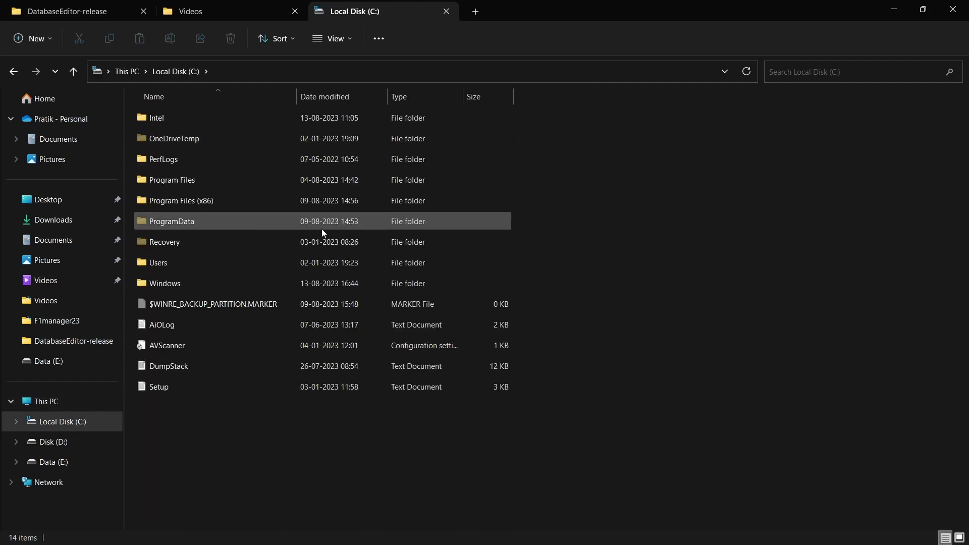
Navigate Users > user folder > AppData > Local > F1Manager23 > Saved > SaveGames
double_click(176, 262)
double_click(187, 143)
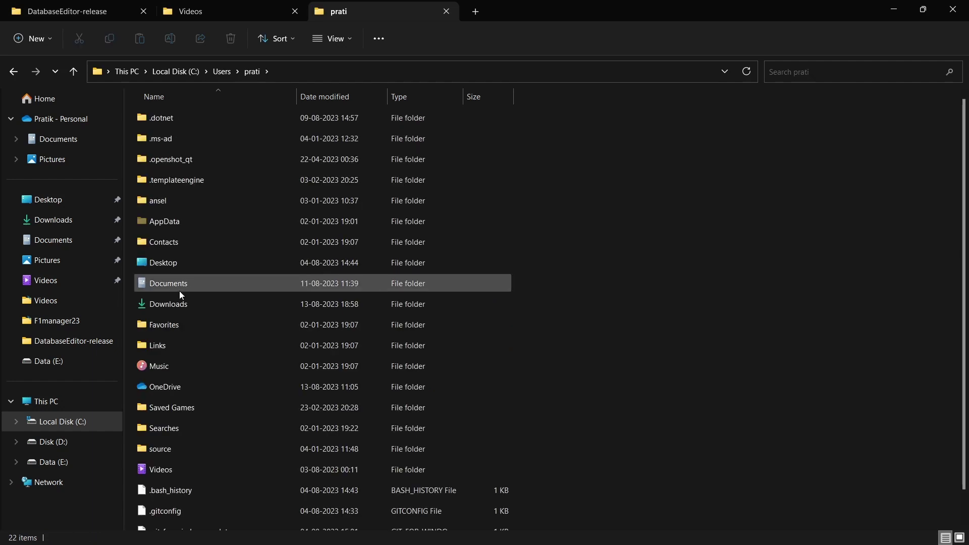
double_click(180, 225)
double_click(180, 121)
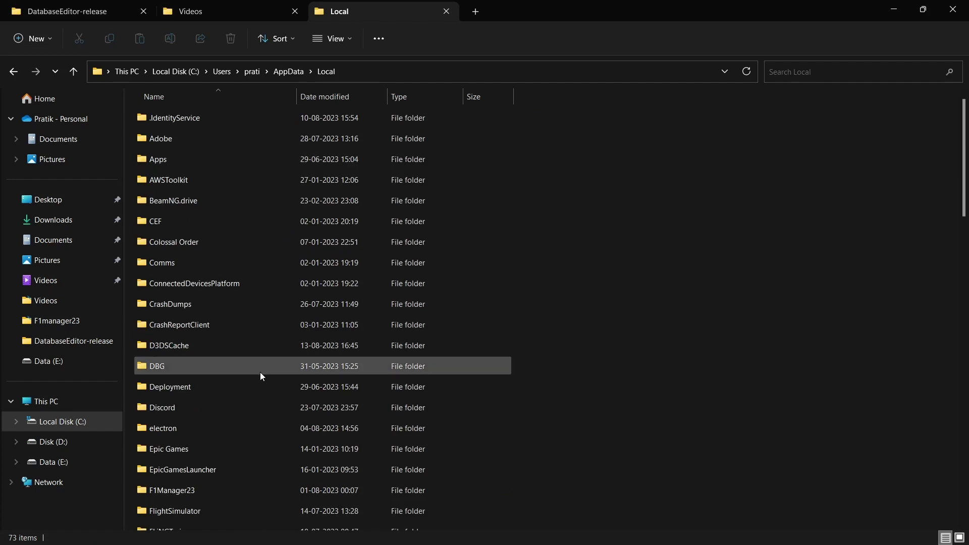
double_click(199, 487)
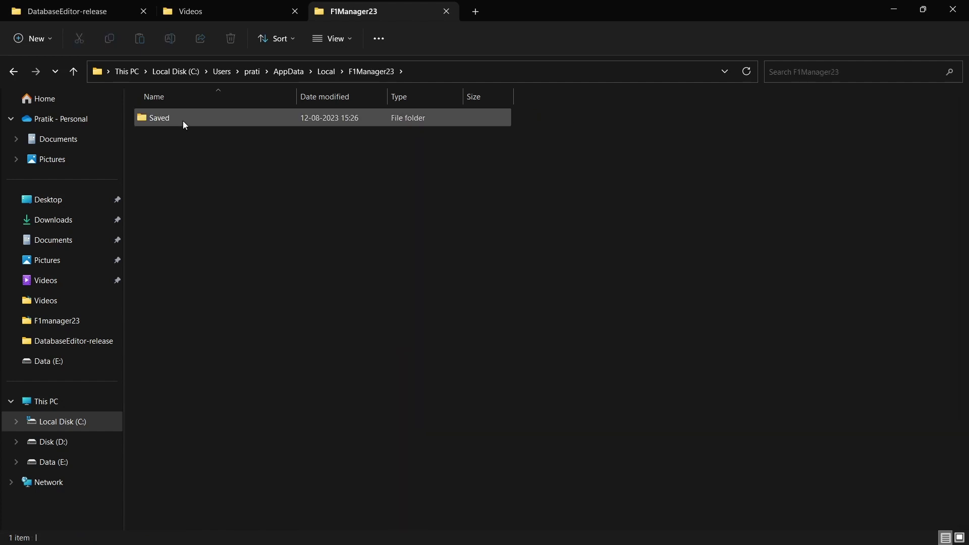
double_click(183, 120)
double_click(199, 201)
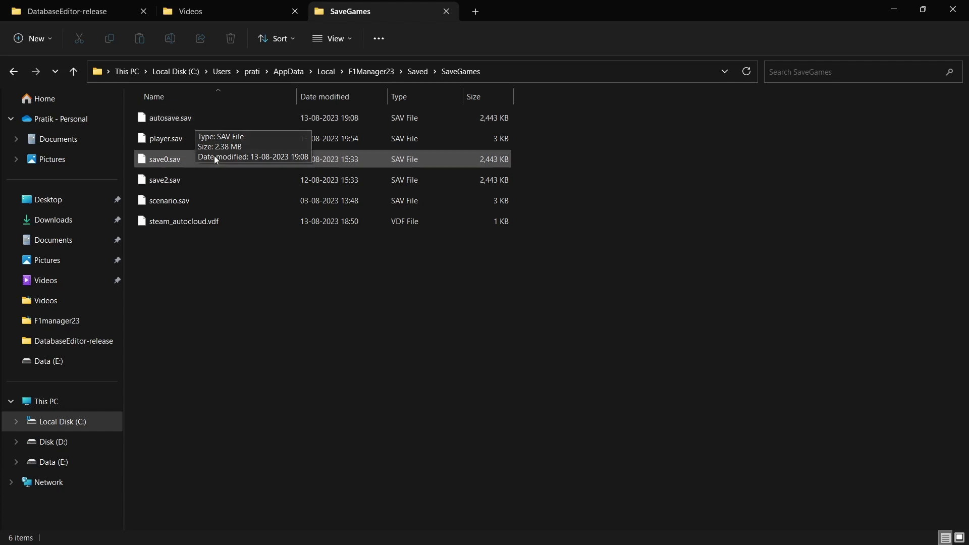
Select save0.sav and save2.sav in SaveGames, then bring the README browser forward
click(183, 162)
click(183, 176)
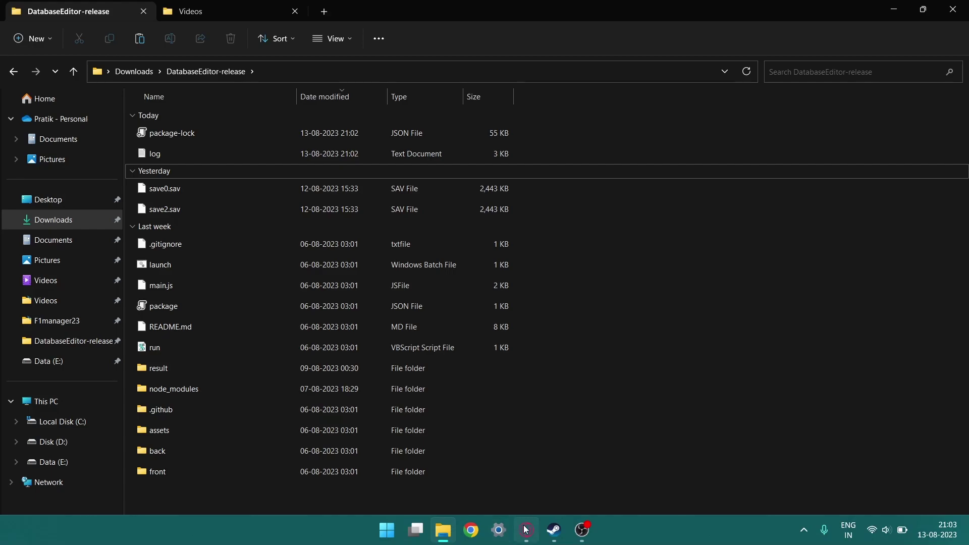
click(525, 529)
scroll(120, 323, down, 5)
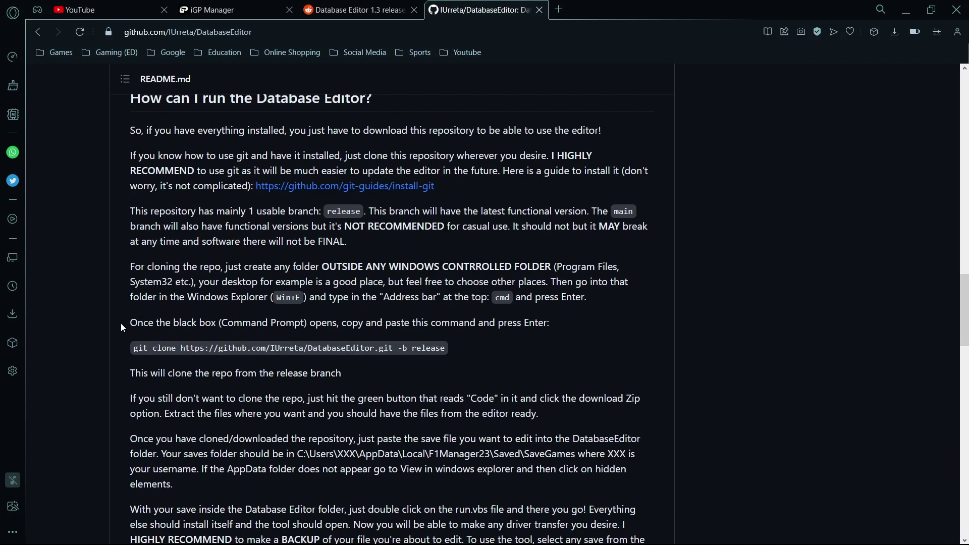
mouse_move(164, 265)
mouse_down()
mouse_move(410, 268)
mouse_move(583, 283)
mouse_up()
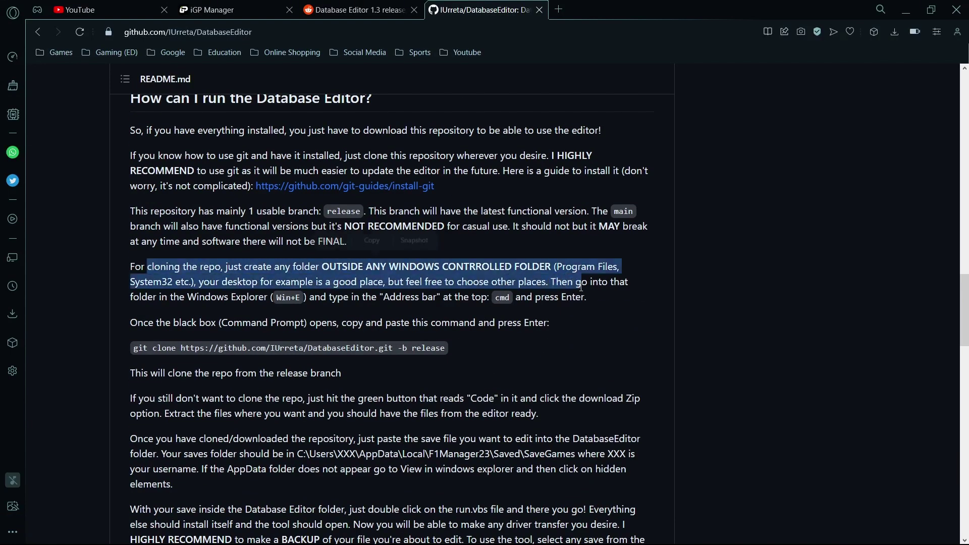
click(584, 292)
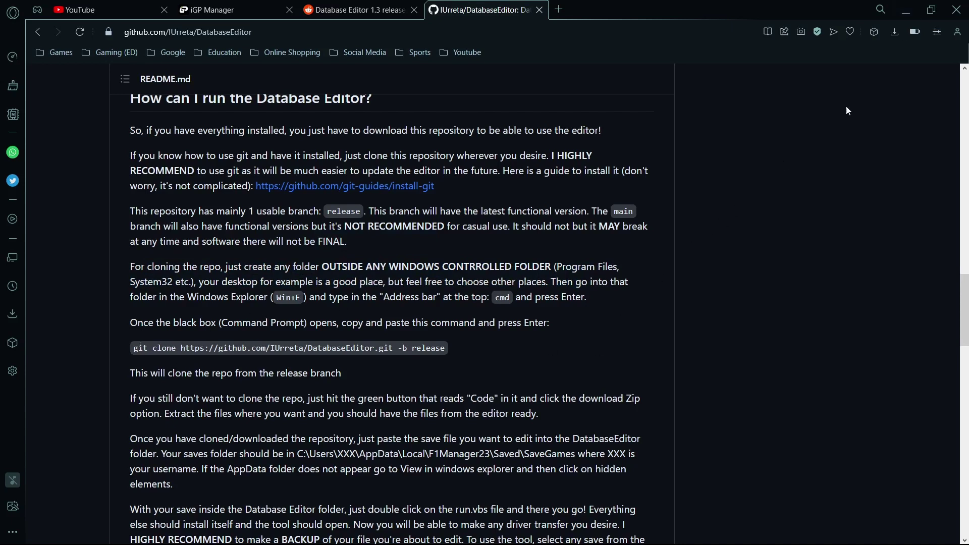
click(896, 4)
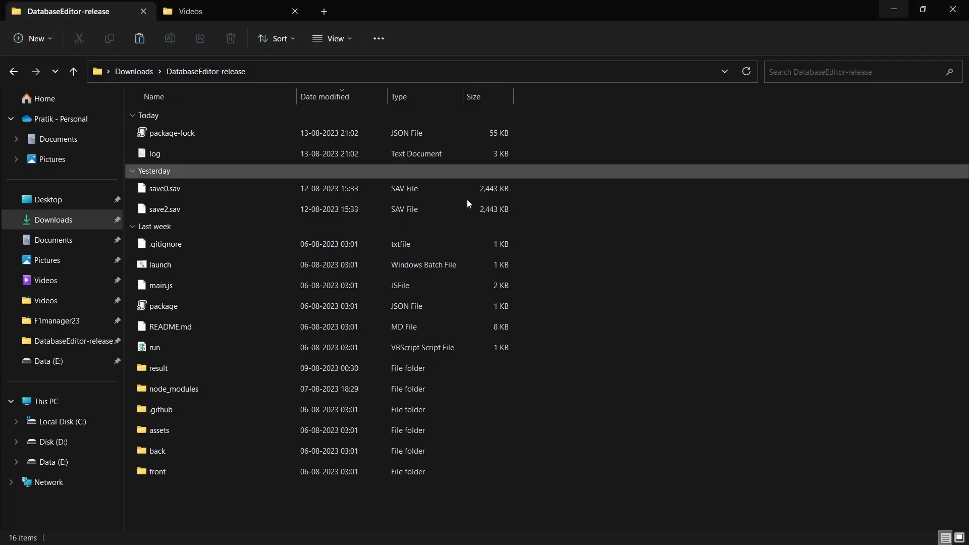
Select run.vbs in the DatabaseEditor-release folder
click(243, 348)
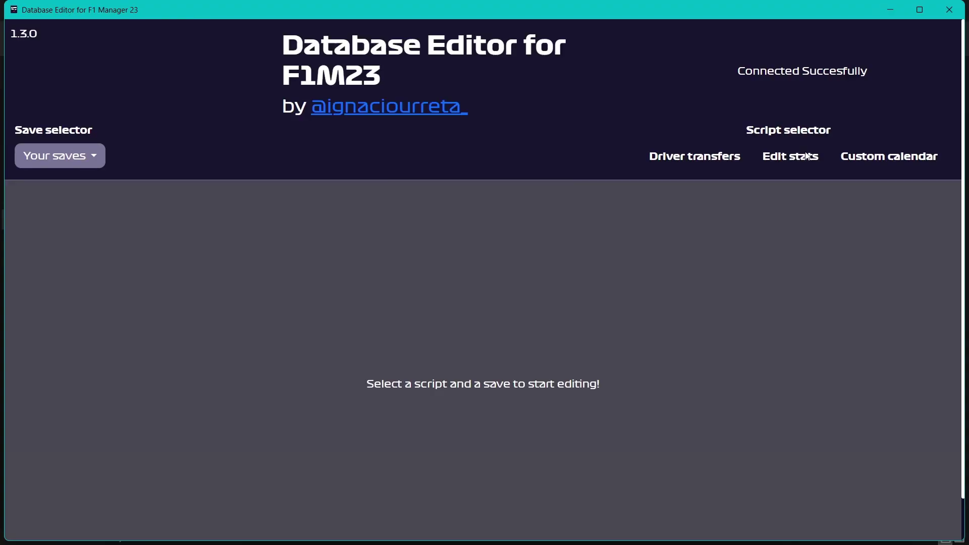
Maximise the Database Editor and load save0.sav from the saves list
click(805, 156)
click(914, 11)
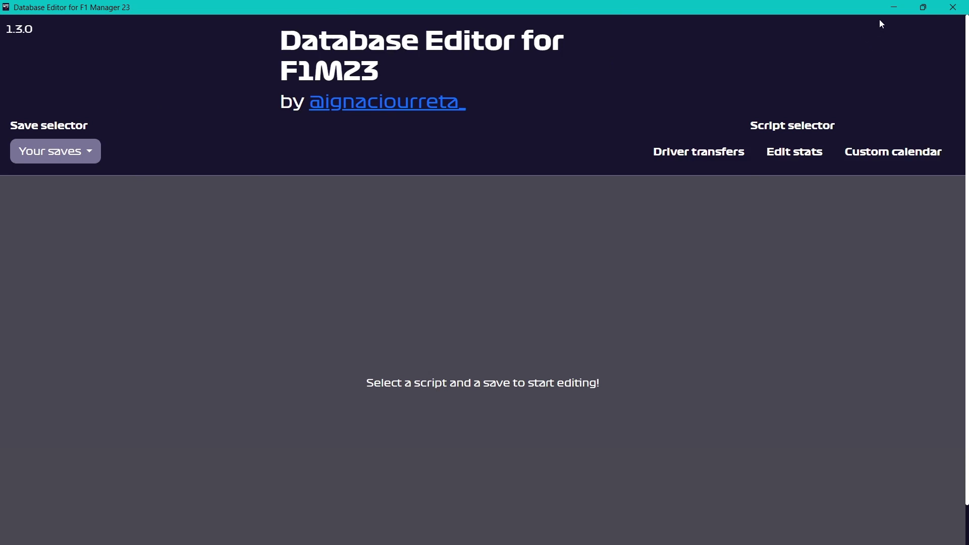
click(79, 158)
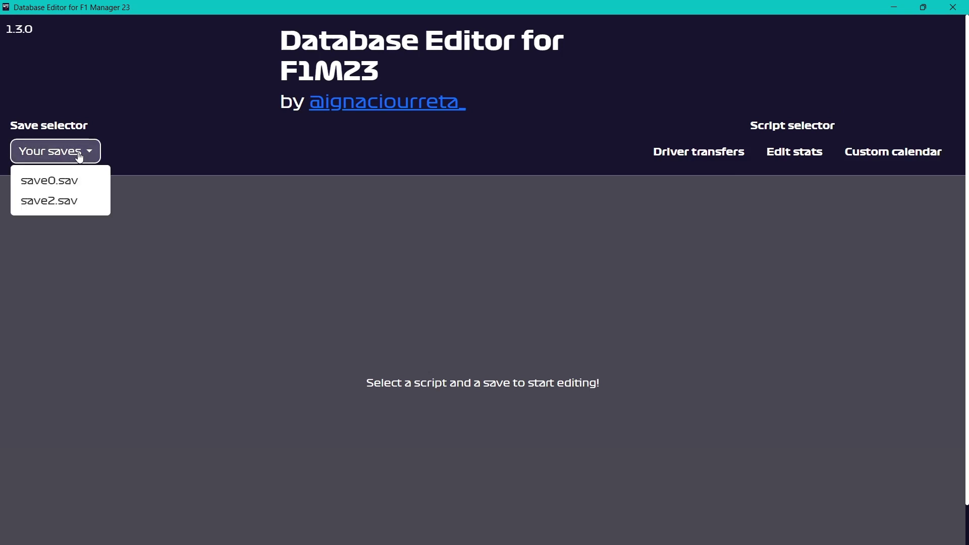
click(80, 183)
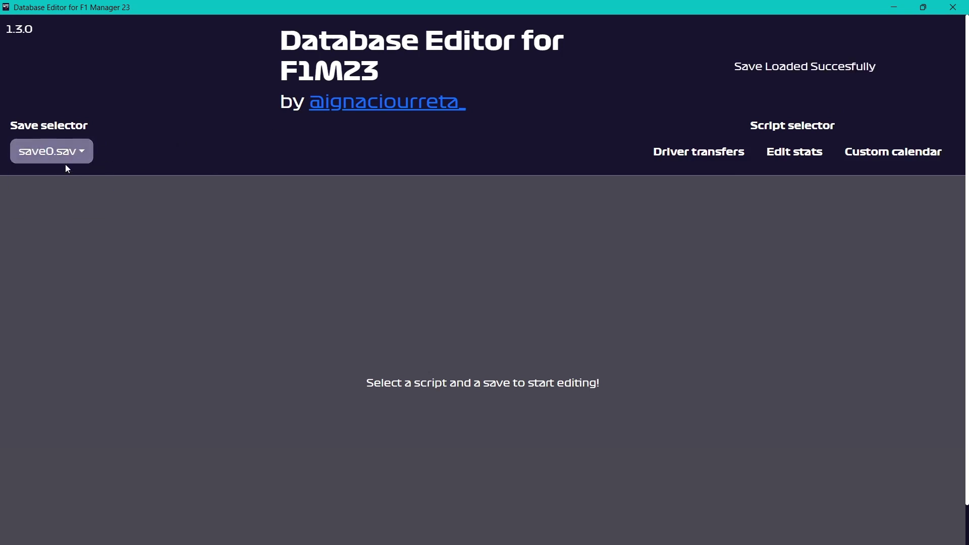
Cycle through the scripts and settle on the Driver transfers page
click(695, 158)
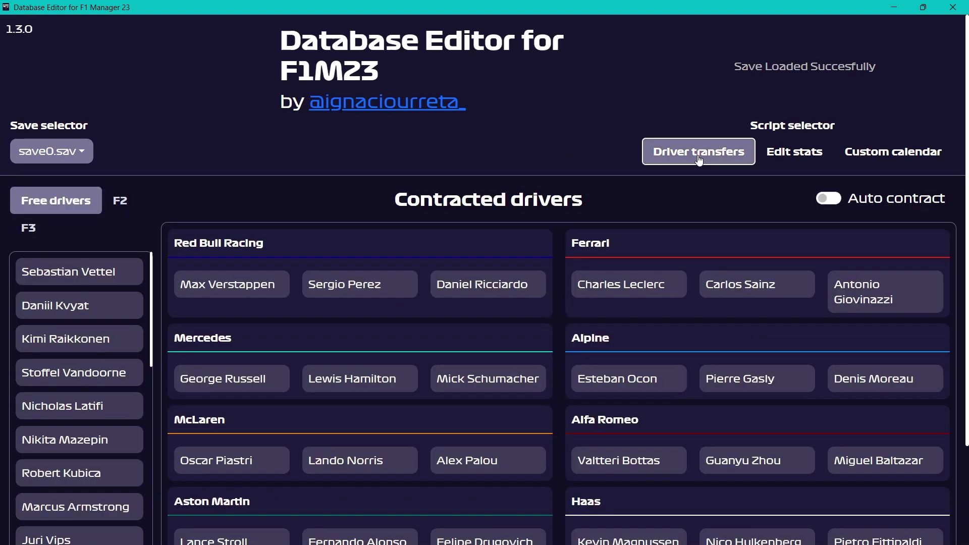
click(793, 153)
click(842, 158)
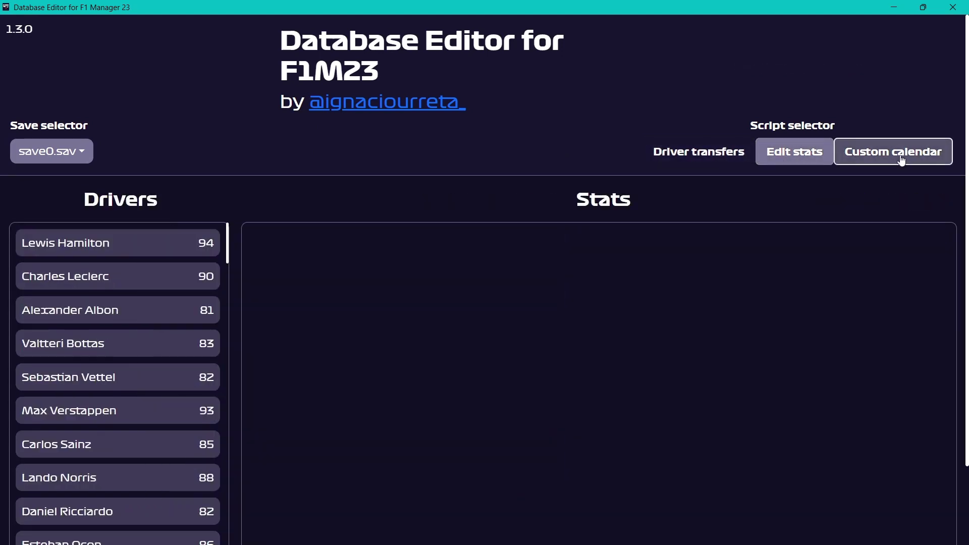
click(700, 158)
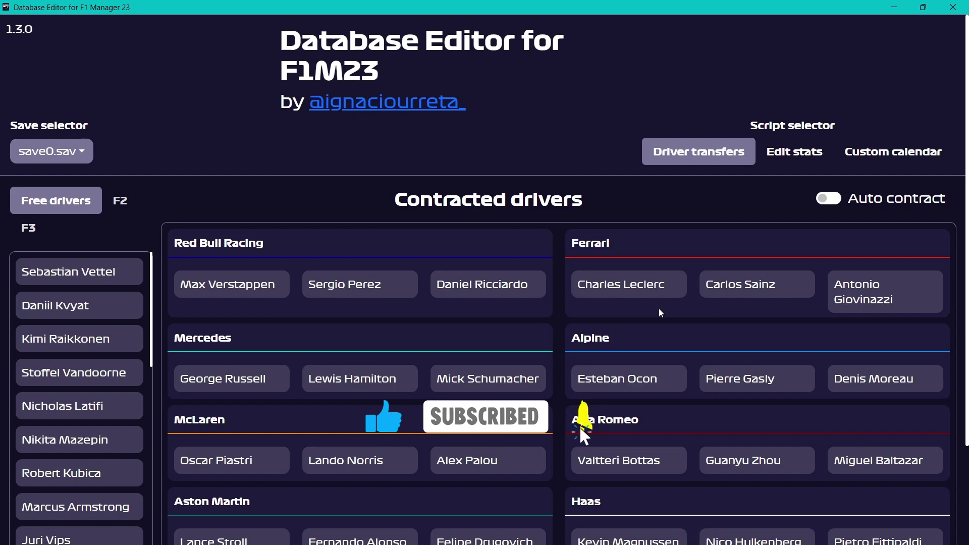
Replace Sainz with Verstappen at Ferrari on a 2500000 salary until 2027
drag(785, 282, 79, 339)
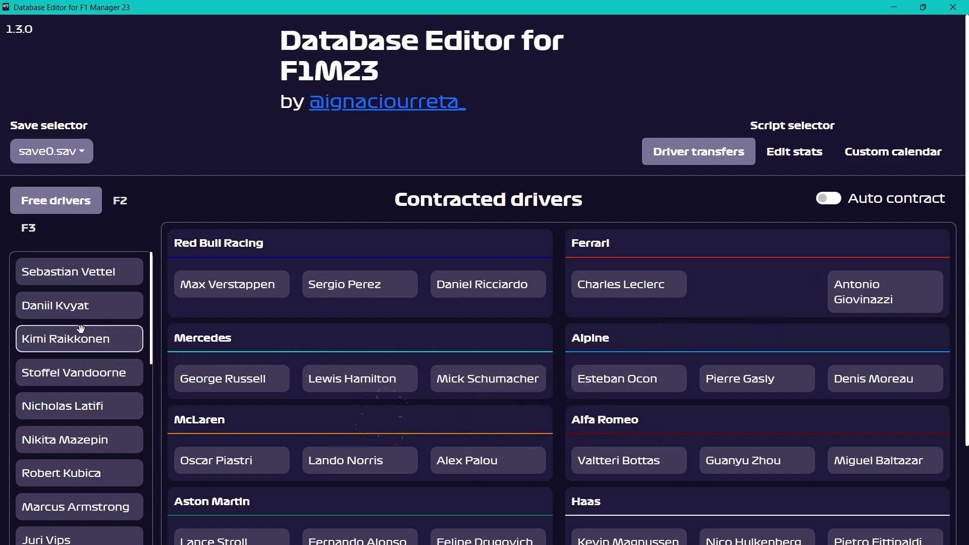
drag(281, 301, 761, 288)
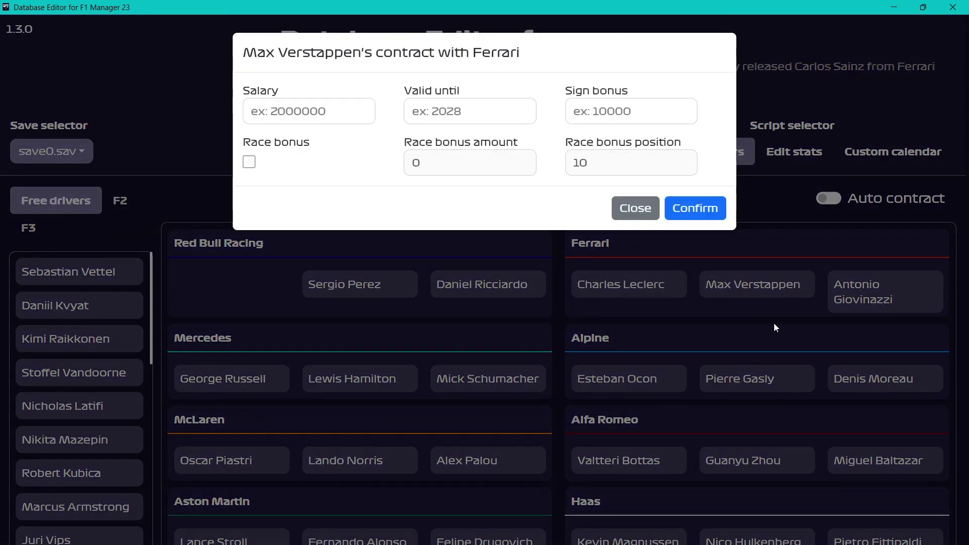
click(320, 104)
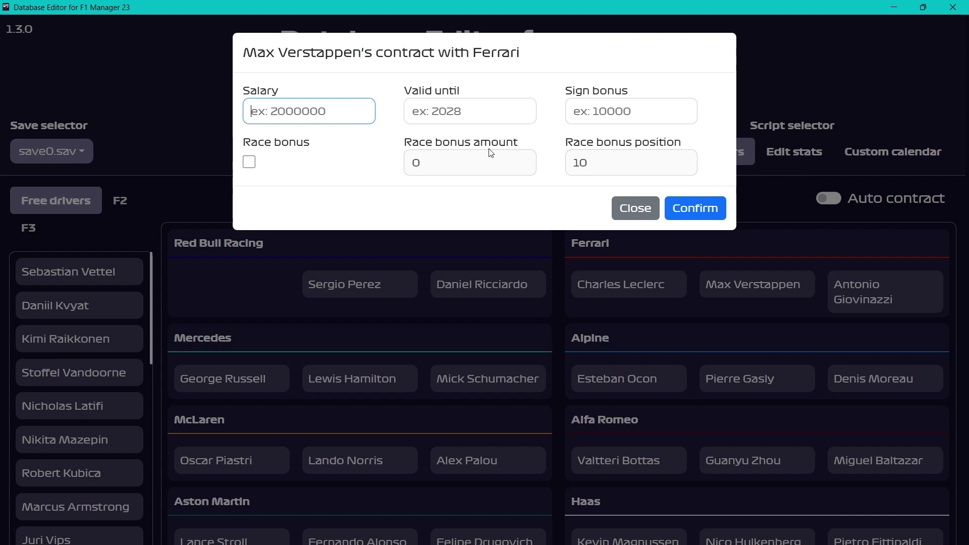
text(2500000)
key(Tab)
text(20)
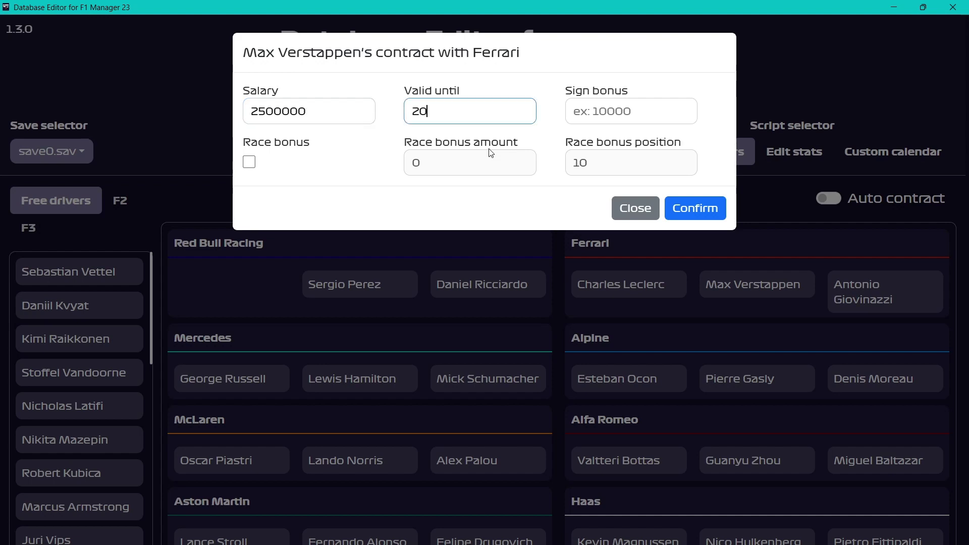
text(27)
Add a 2000000 signing bonus and a race bonus, then confirm Verstappen's contract
key(Tab)
text(1000)
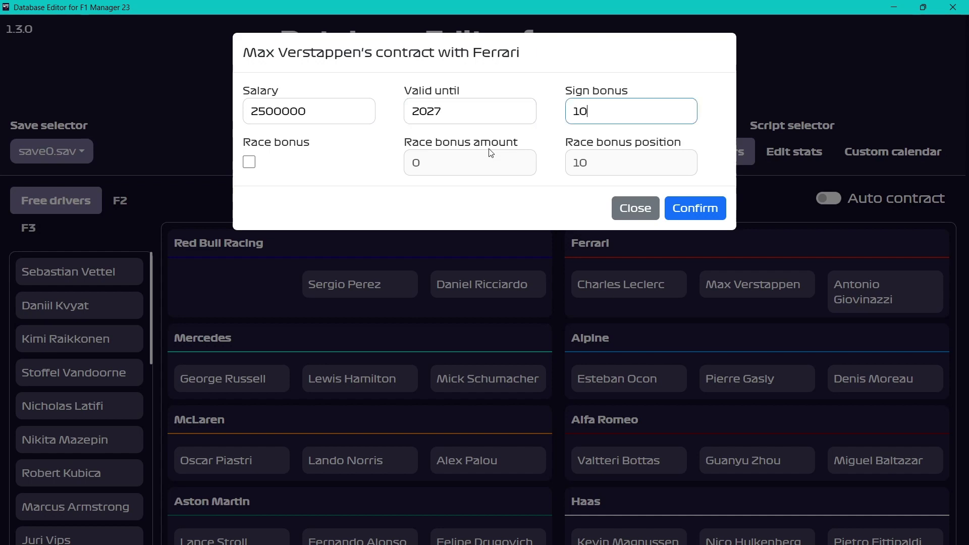
key(BackSpace)
key(BackSpace)
key(BackSpace)
key(BackSpace)
text(2000000)
key(Tab)
click(249, 162)
click(470, 164)
text(01)
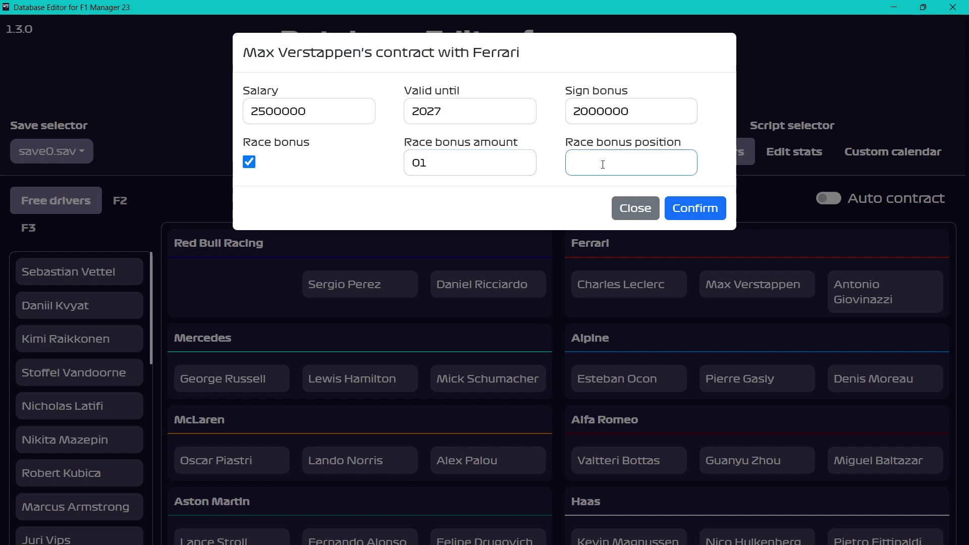
text(2500000)
click(699, 216)
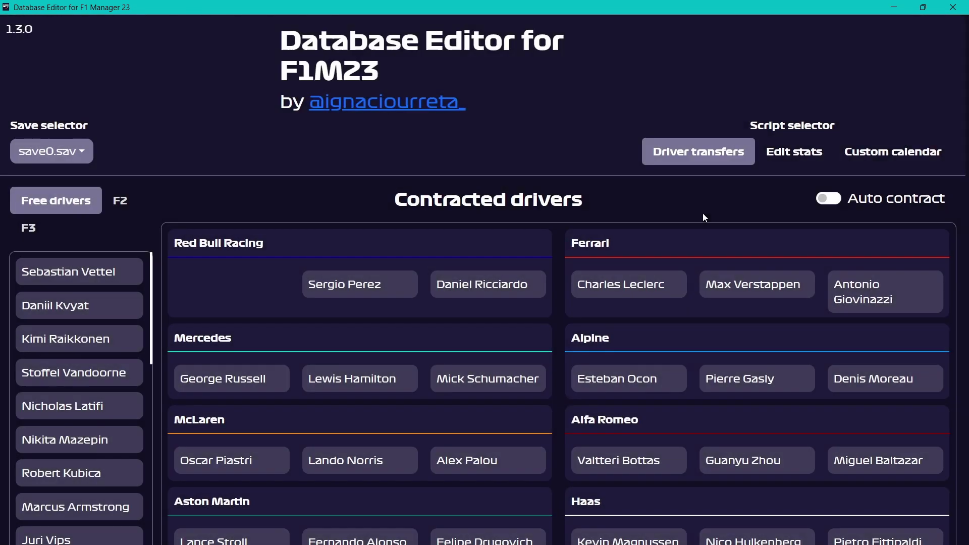
Move Carlos Sainz from the Free drivers list into Red Bull Racing's empty seat
scroll(90, 324, down, 10)
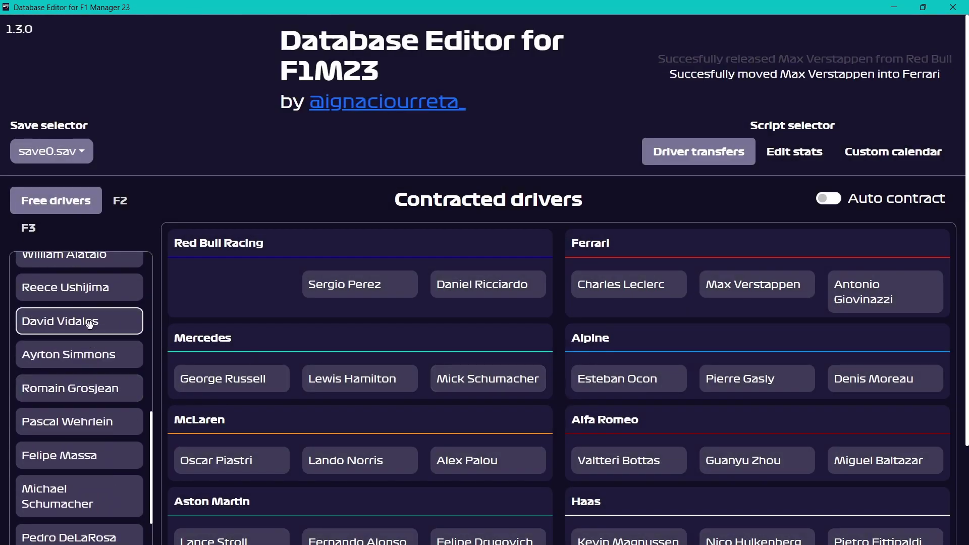
scroll(90, 324, down, 3)
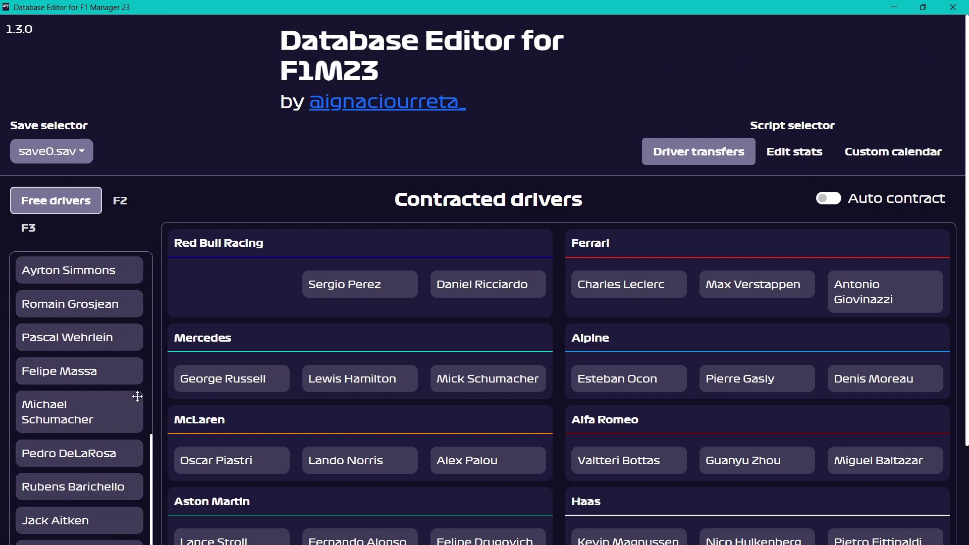
scroll(90, 394, down, 5)
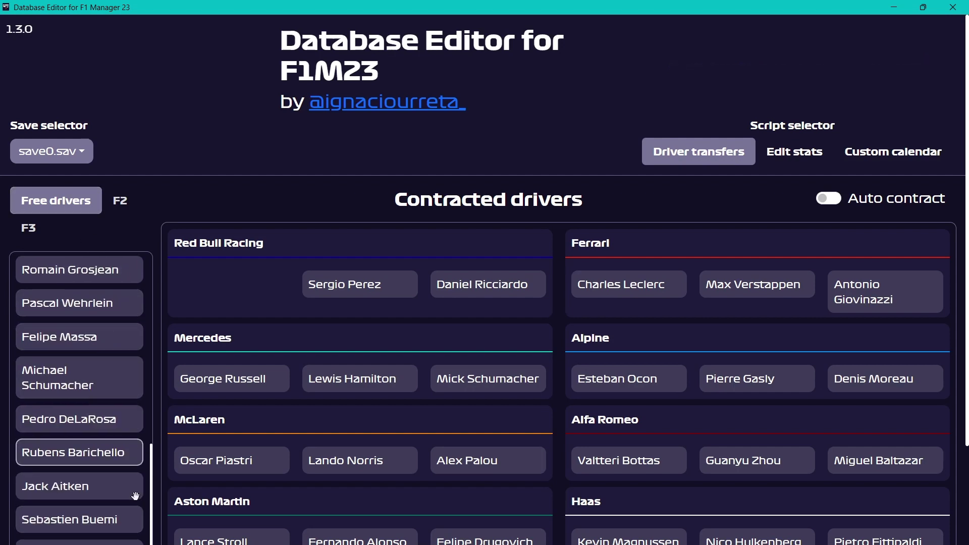
scroll(99, 445, down, 5)
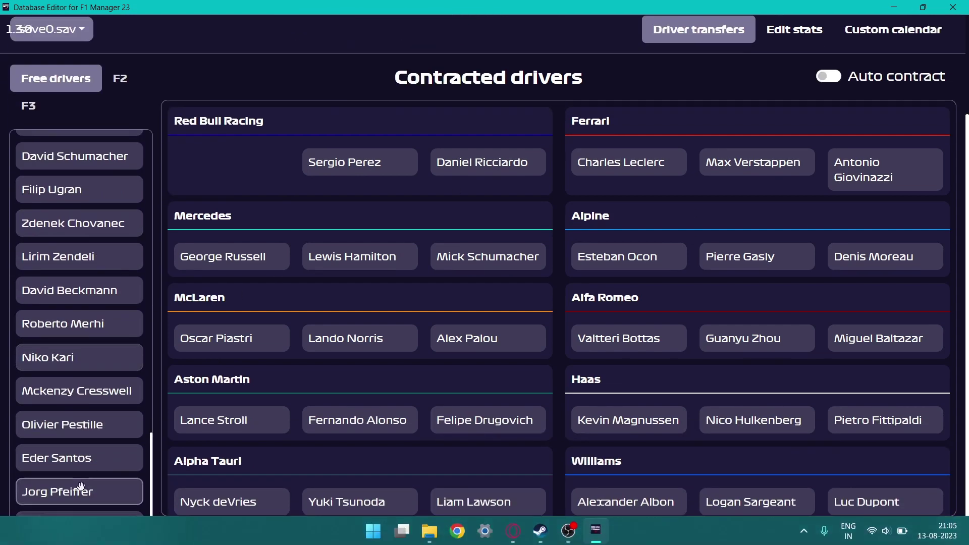
drag(81, 525, 245, 116)
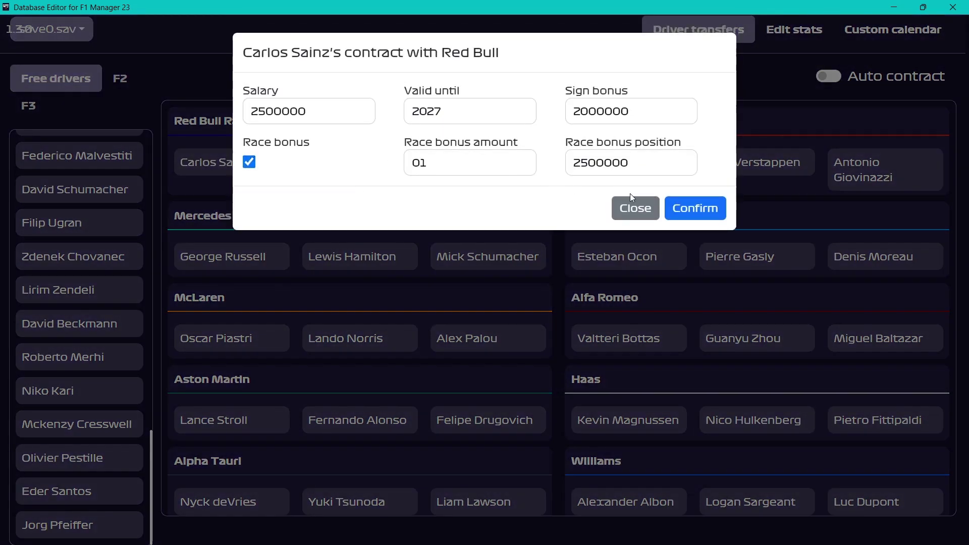
Set Sainz's salary to 1500000 and his signing bonus to 1000000
click(255, 112)
key(BackSpace)
text(1)
click(580, 112)
key(BackSpace)
text(1)
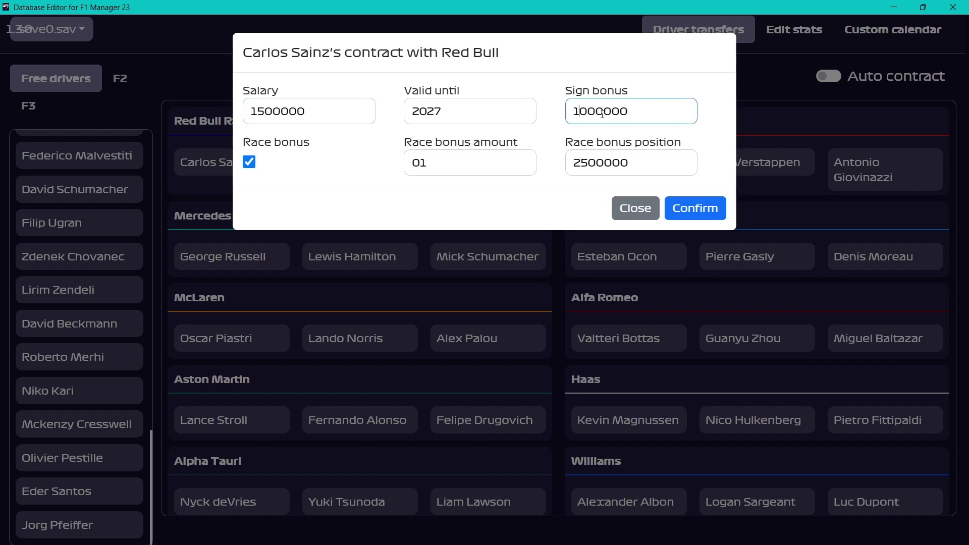
Adjust the race bonus values, confirm the contract and switch to the stats editor
click(582, 162)
key(BackSpace)
text(1)
click(465, 163)
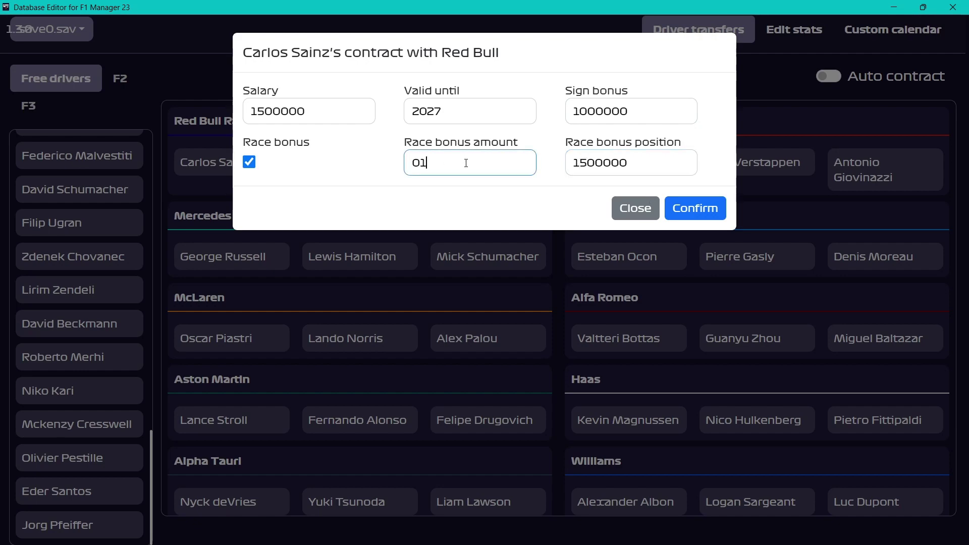
text(3)
click(688, 215)
scroll(212, 252, up, 3)
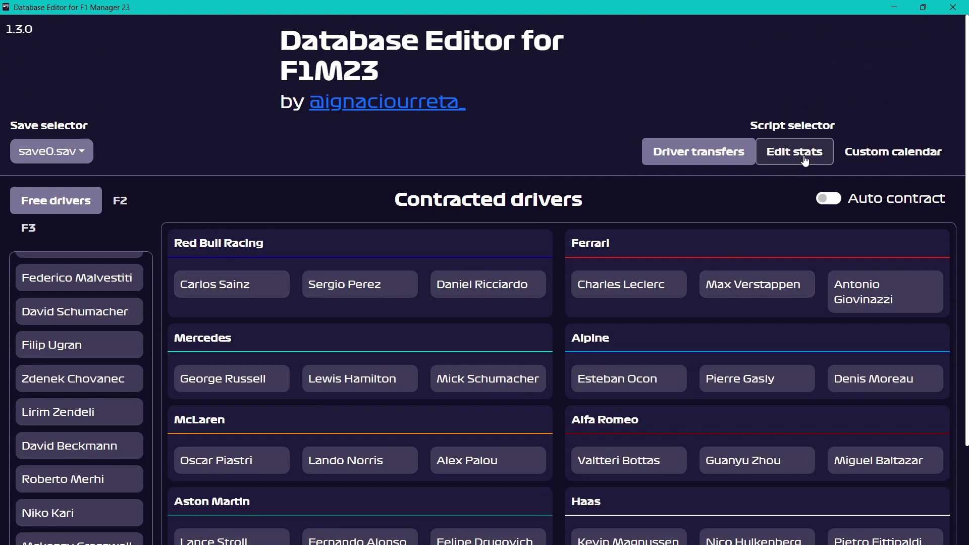
click(795, 151)
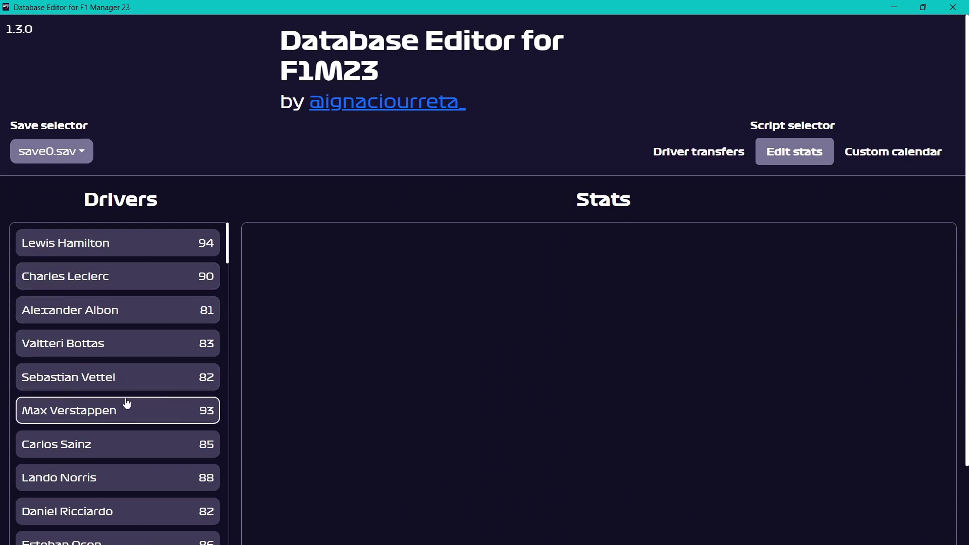
Compare Sainz, Hamilton and Verstappen's ratings, ending on Sainz's 85 overall
click(114, 445)
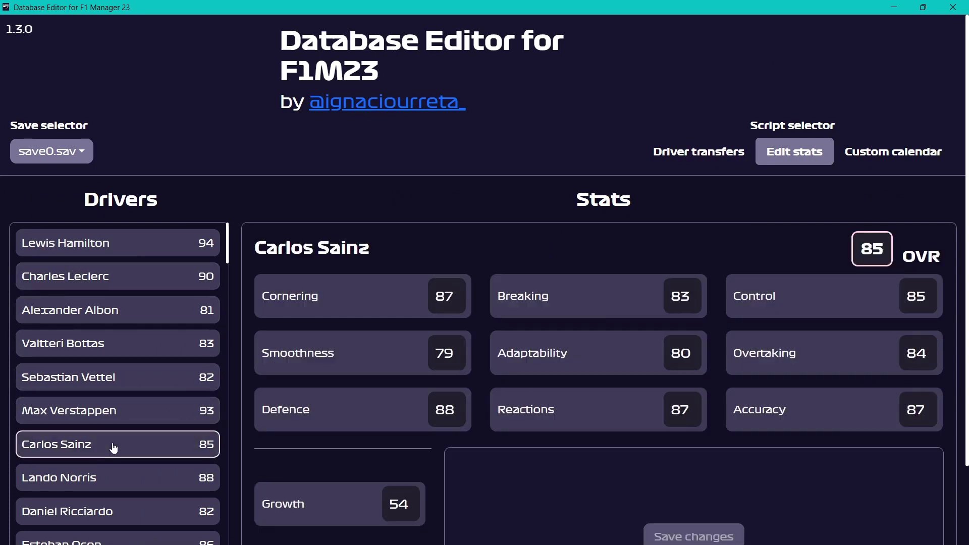
scroll(494, 326, down, 1)
scroll(495, 326, down, 2)
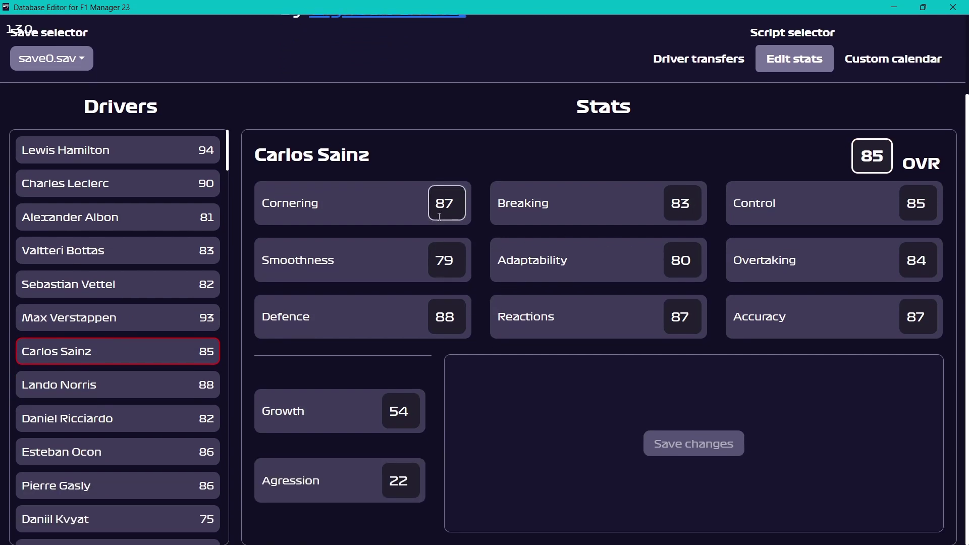
click(60, 153)
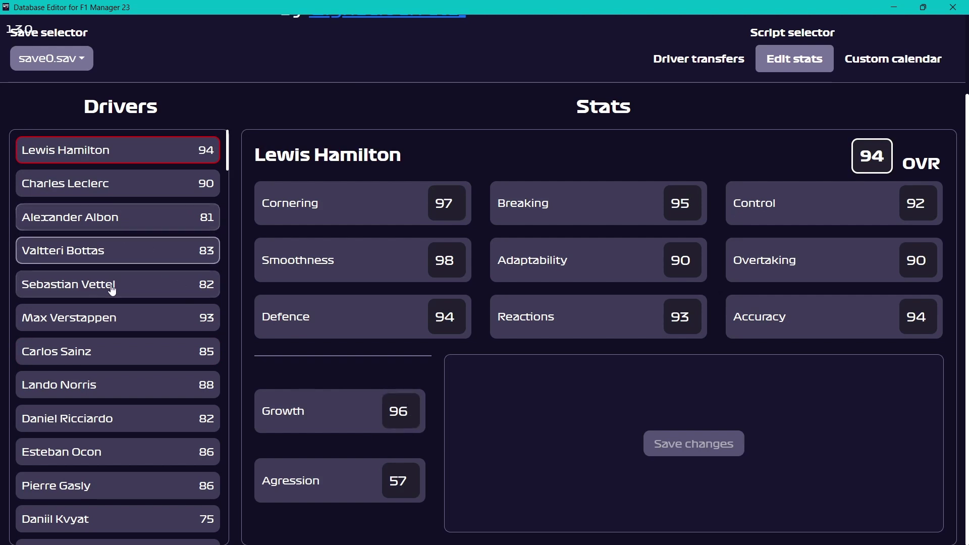
click(119, 315)
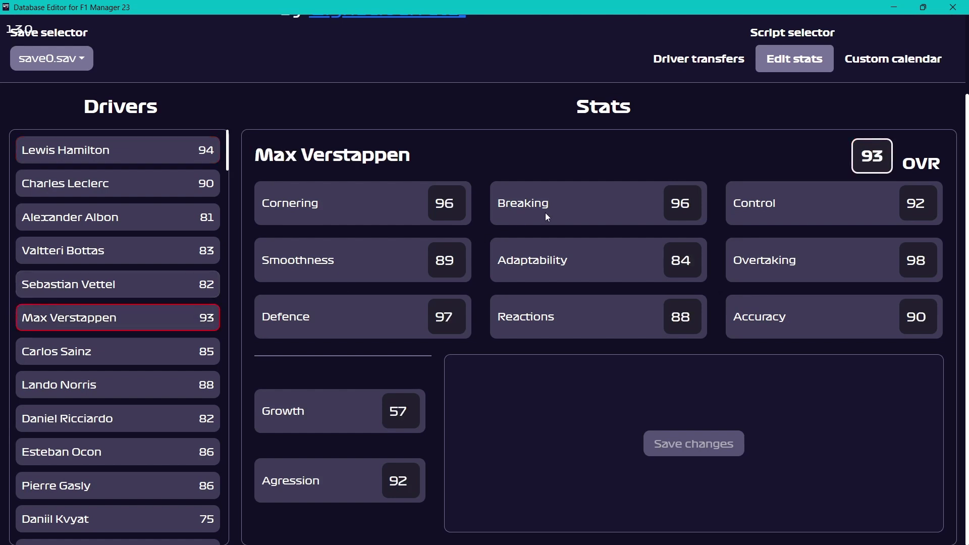
click(101, 354)
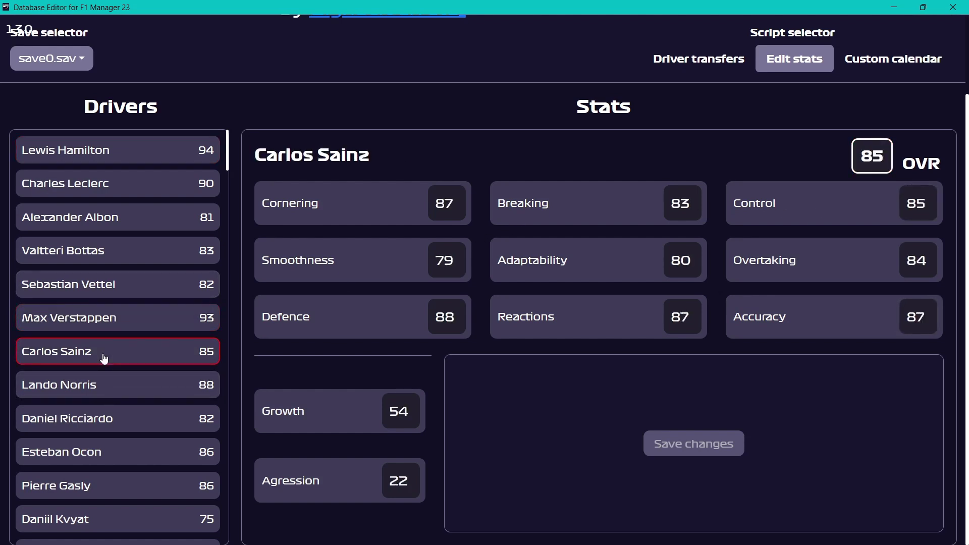
Set Cornering, Breaking, Control, Smoothness, Adaptability and Overtaking to 99
double_click(441, 213)
key(BackSpace)
text(99)
key(Tab)
text(99)
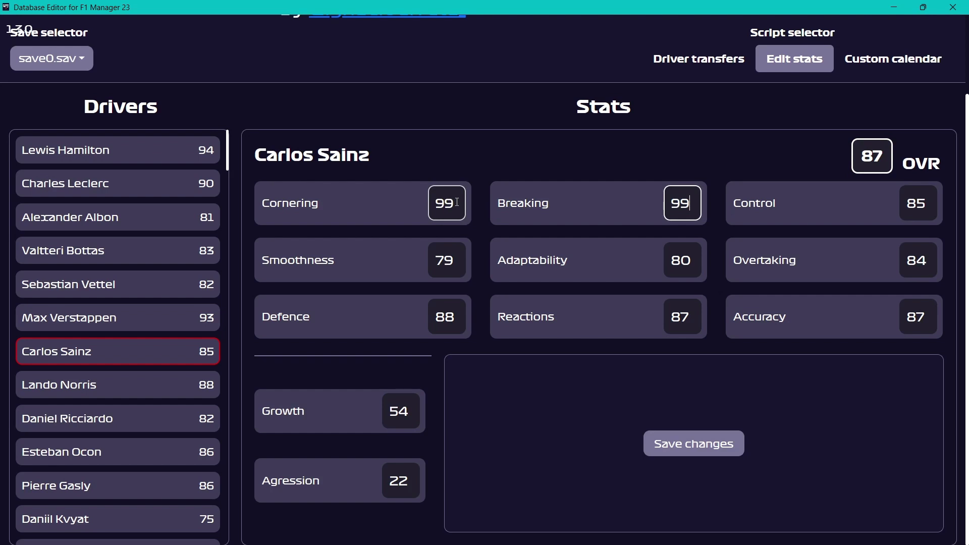
key(Tab)
text(99)
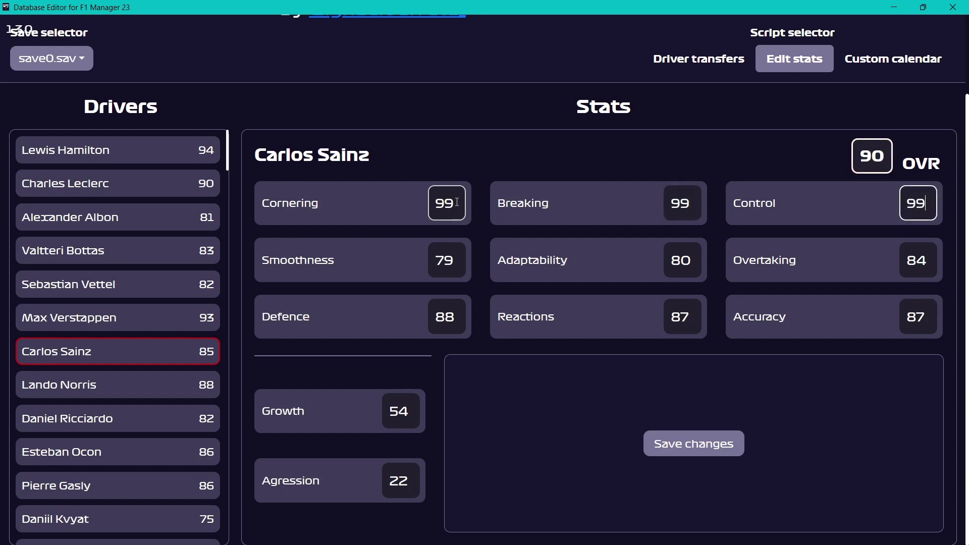
key(Tab)
text(99)
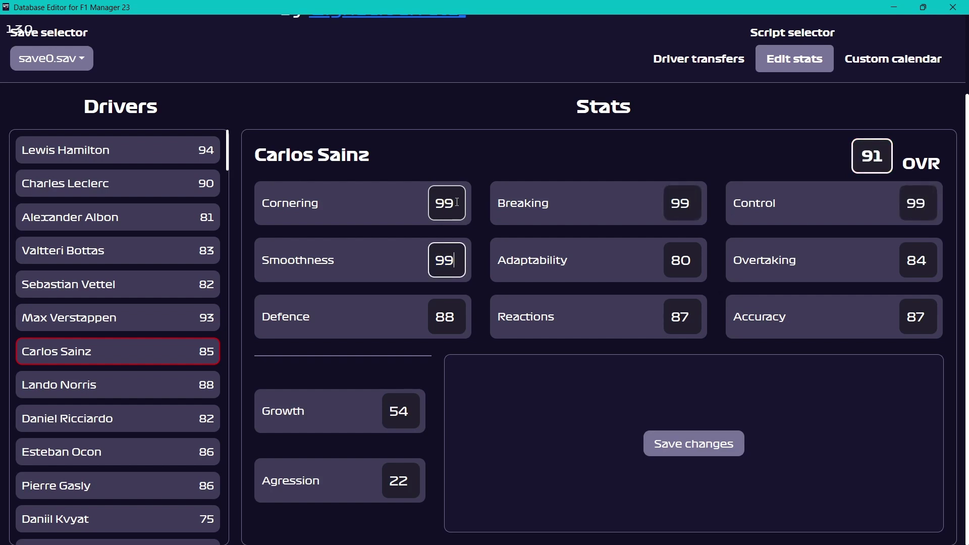
key(Tab)
text(99)
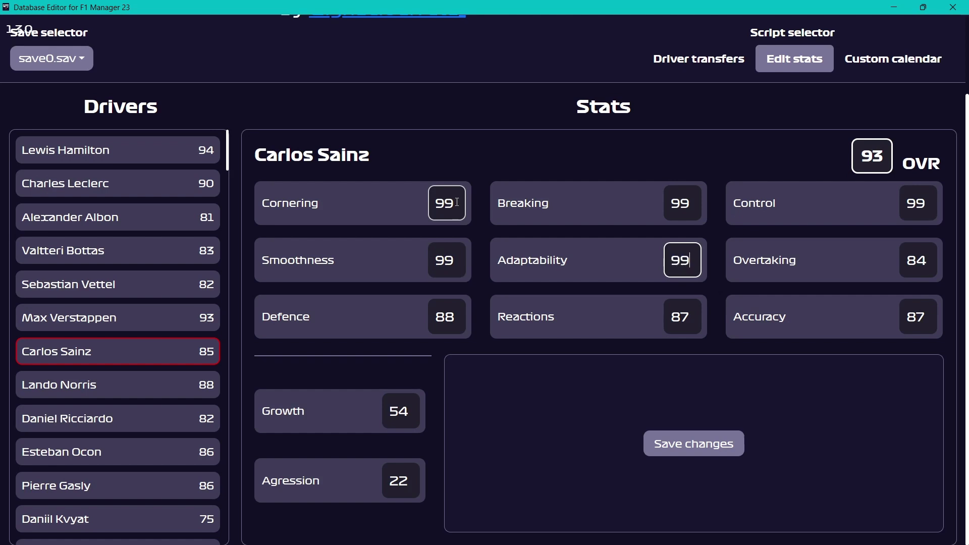
key(Tab)
text(99)
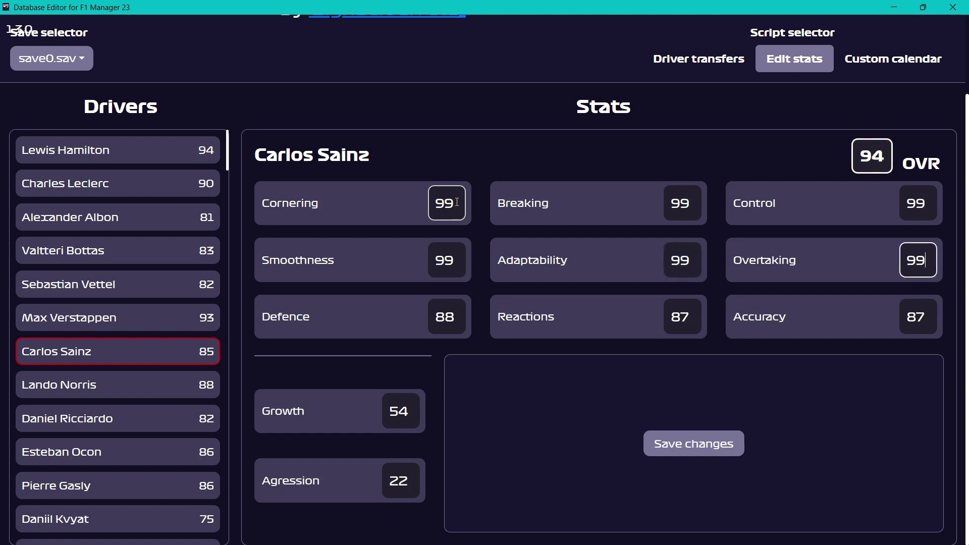
Clear Sainz's Growth rating value
click(408, 412)
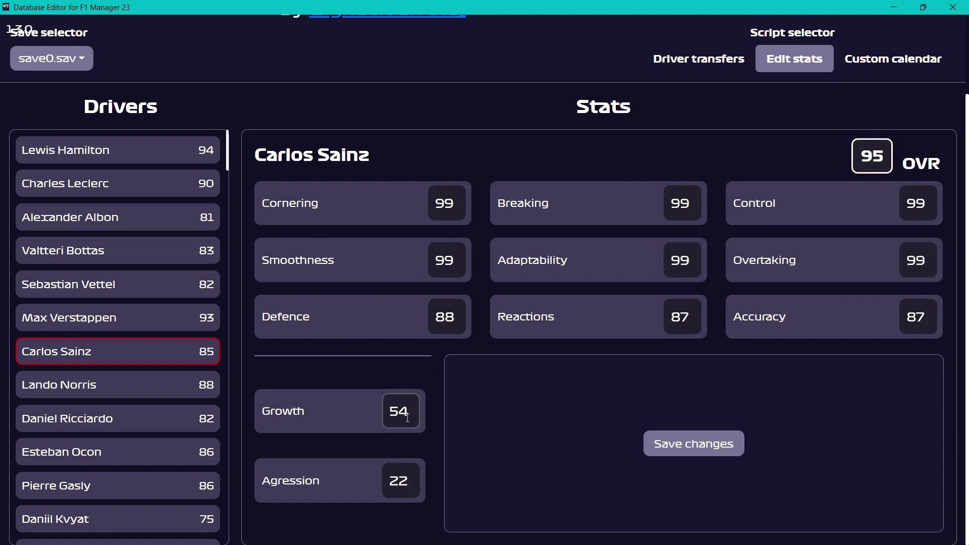
key(BackSpace)
key(BackSpace)
text(-22)
key(BackSpace)
key(BackSpace)
key(BackSpace)
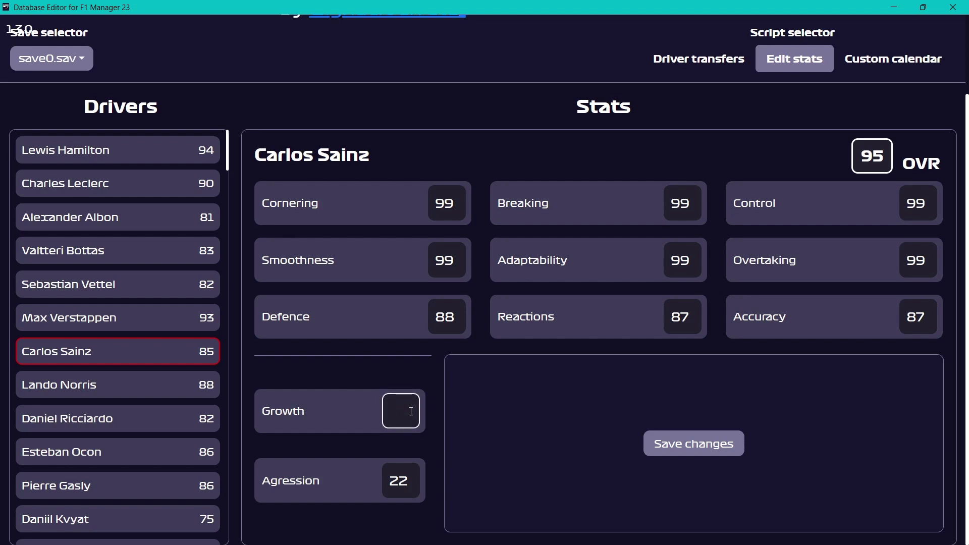